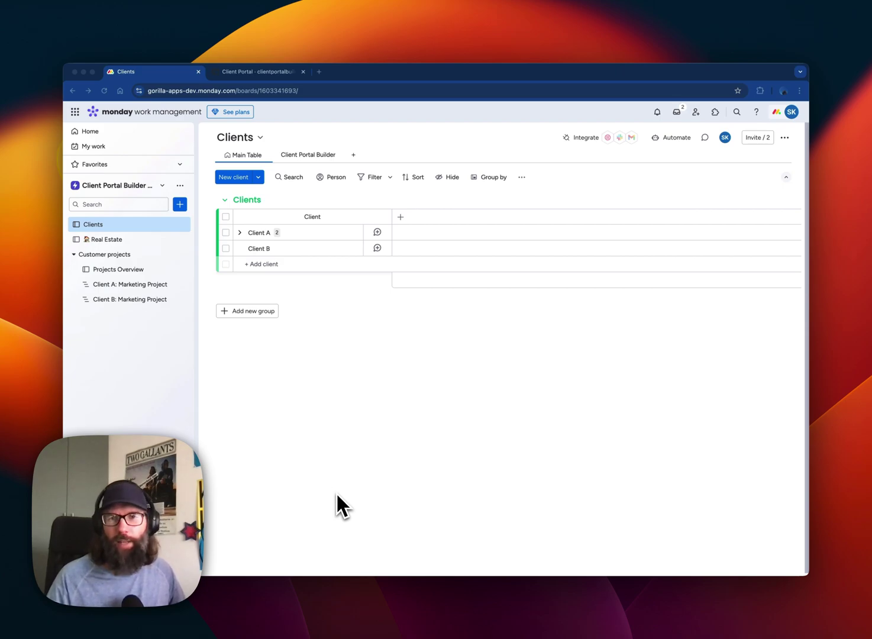
# Scroll through the Clients board's Main Table to locate Client A's row
pyautogui.scroll(-1, 342, 496)
pyautogui.click(388, 528)
pyautogui.scroll(1, 393, 516)
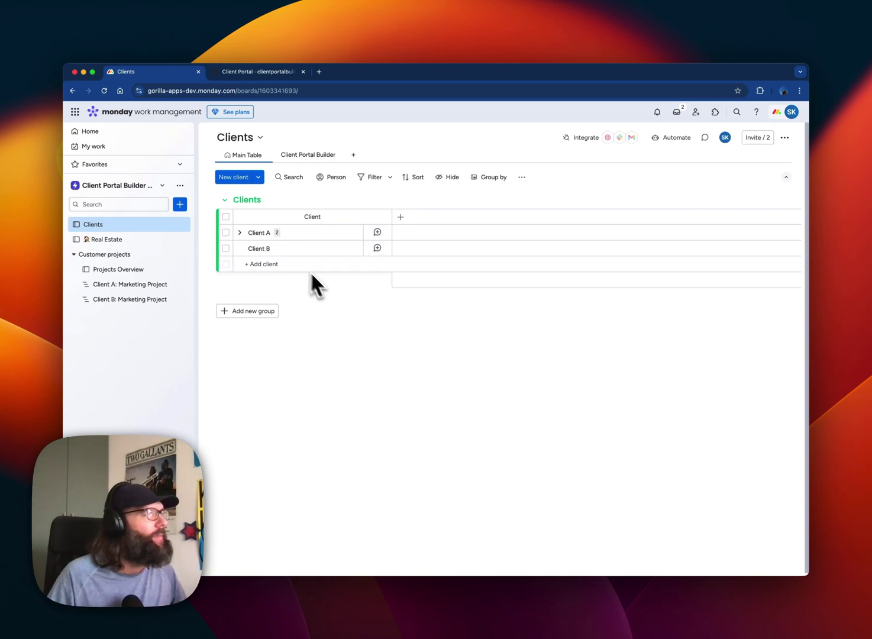
# Review Client A's item page, with portal access enabled and one user account, then close it
pyautogui.moveTo(342, 251)
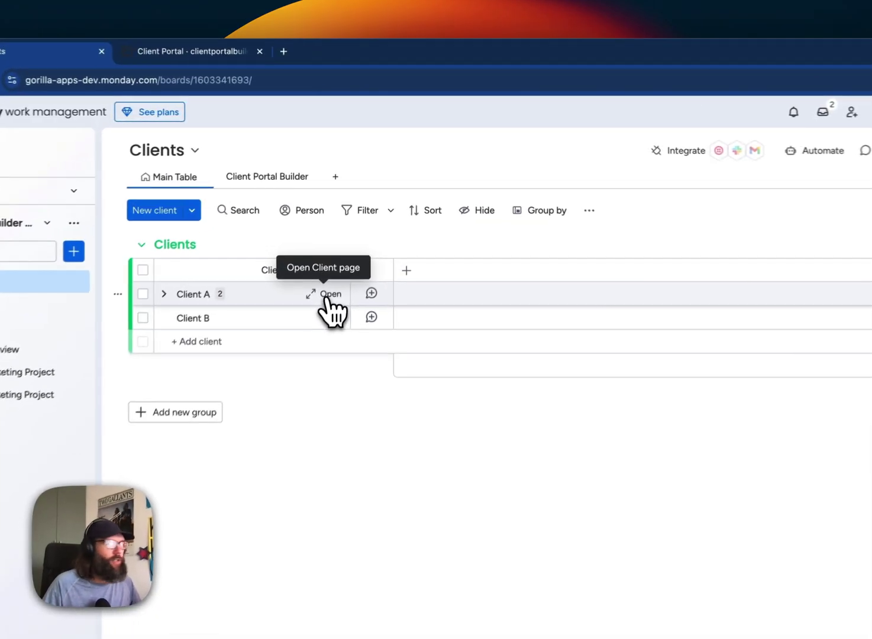
pyautogui.click(348, 233)
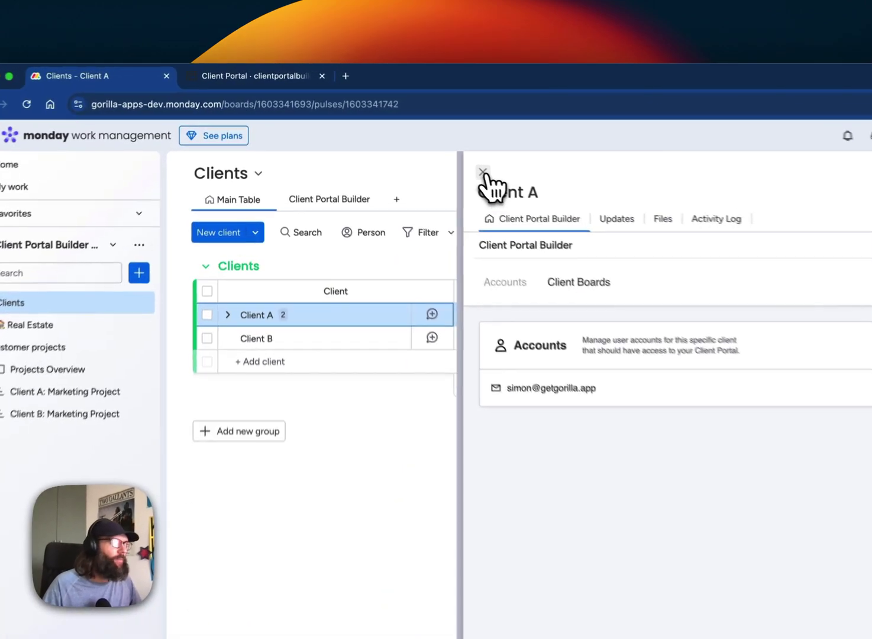
pyautogui.click(411, 137)
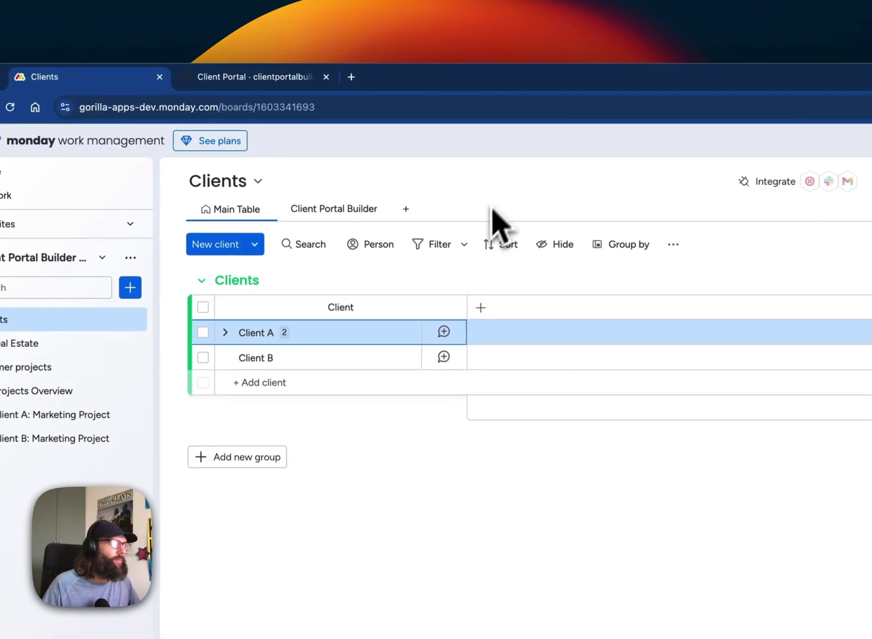
# Switch the Clients board to the Client Portal Builder view and enter the Builder editor
pyautogui.click(323, 217)
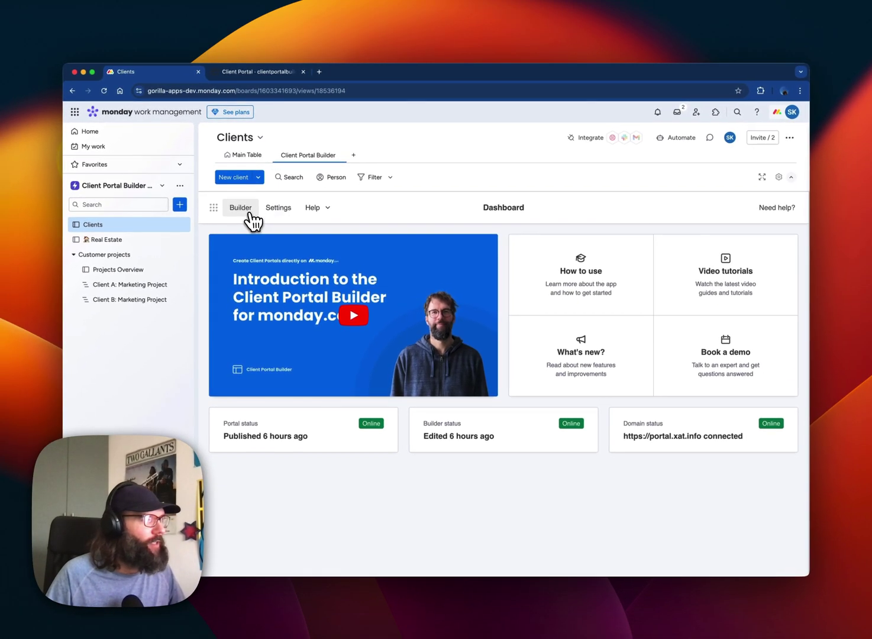
pyautogui.click(230, 291)
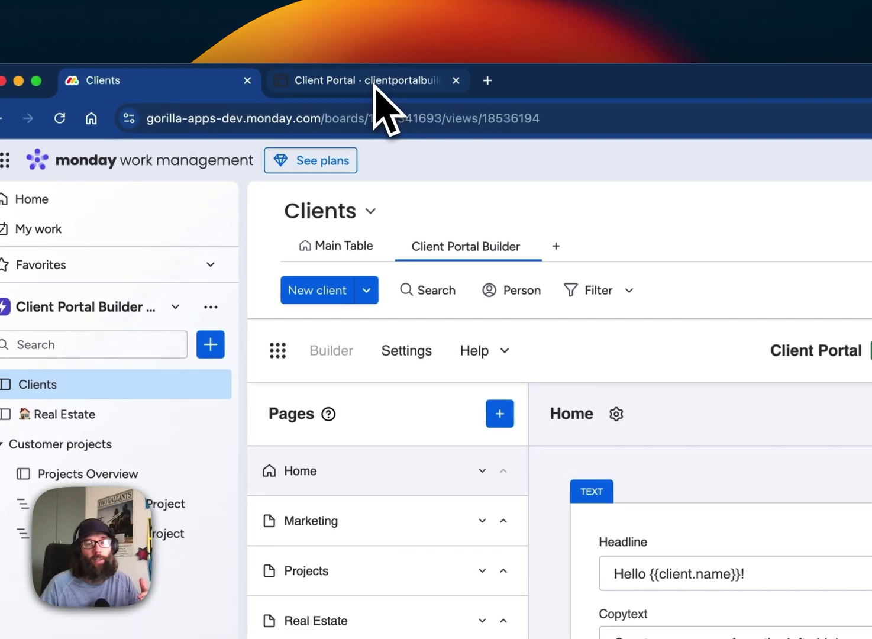
pyautogui.click(262, 75)
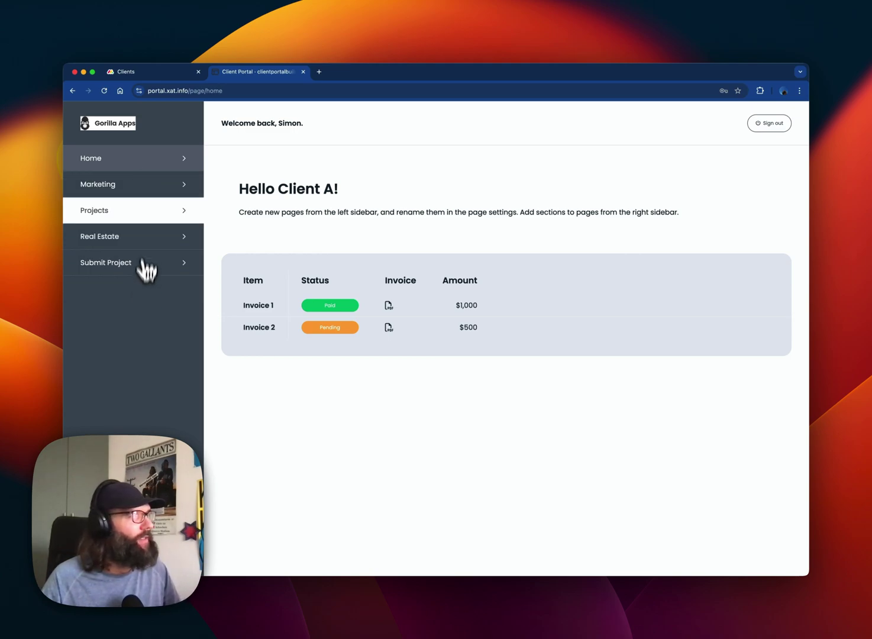
pyautogui.click(144, 195)
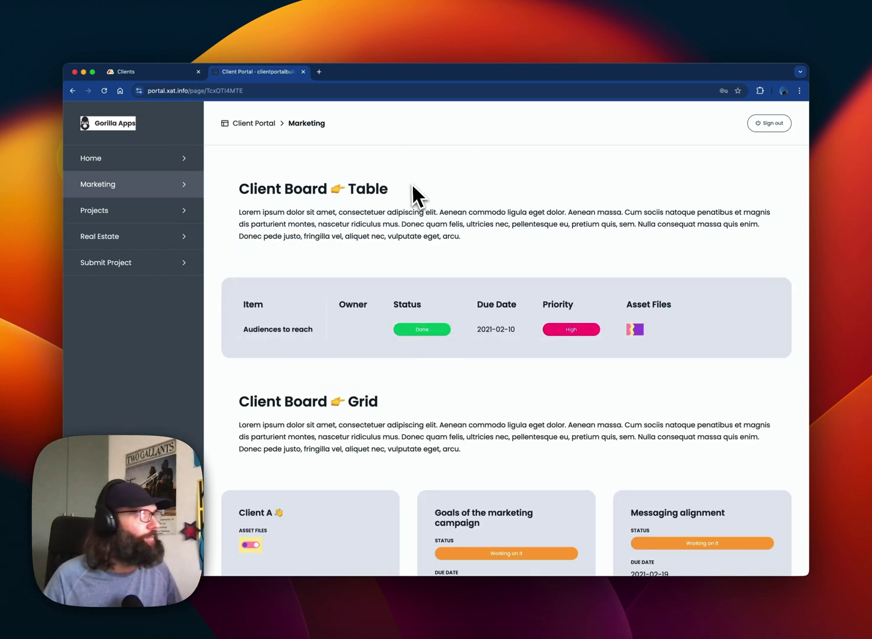
pyautogui.click(165, 79)
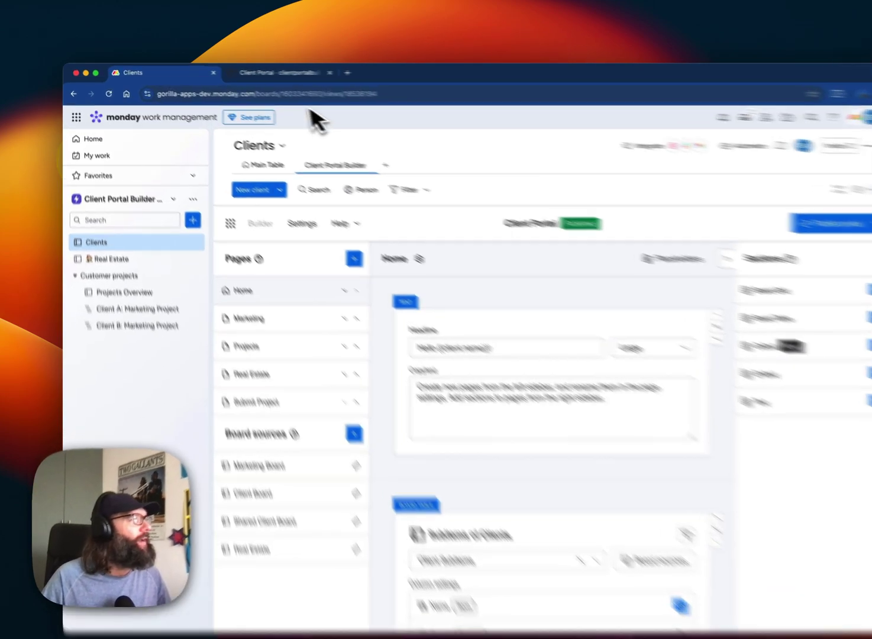
pyautogui.click(284, 74)
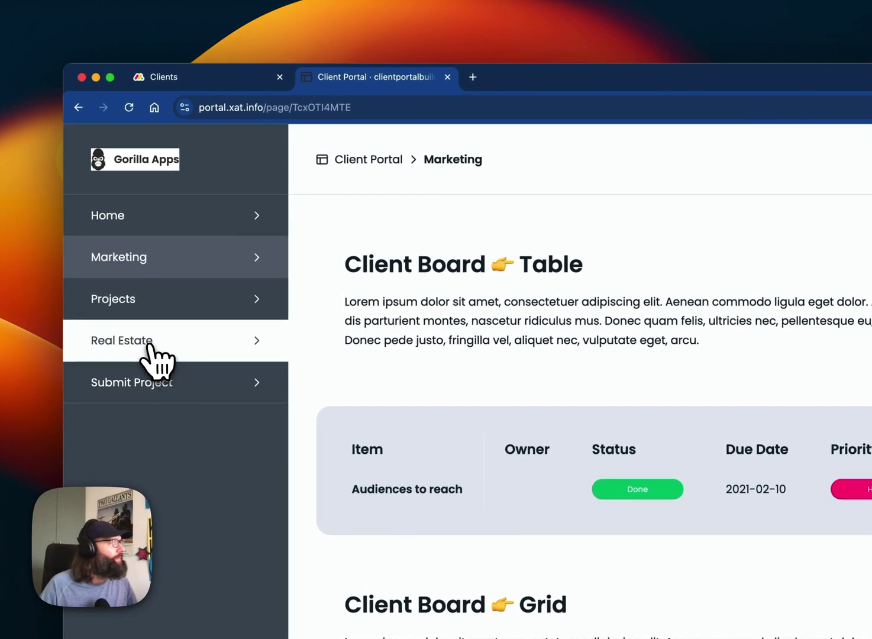
pyautogui.click(148, 345)
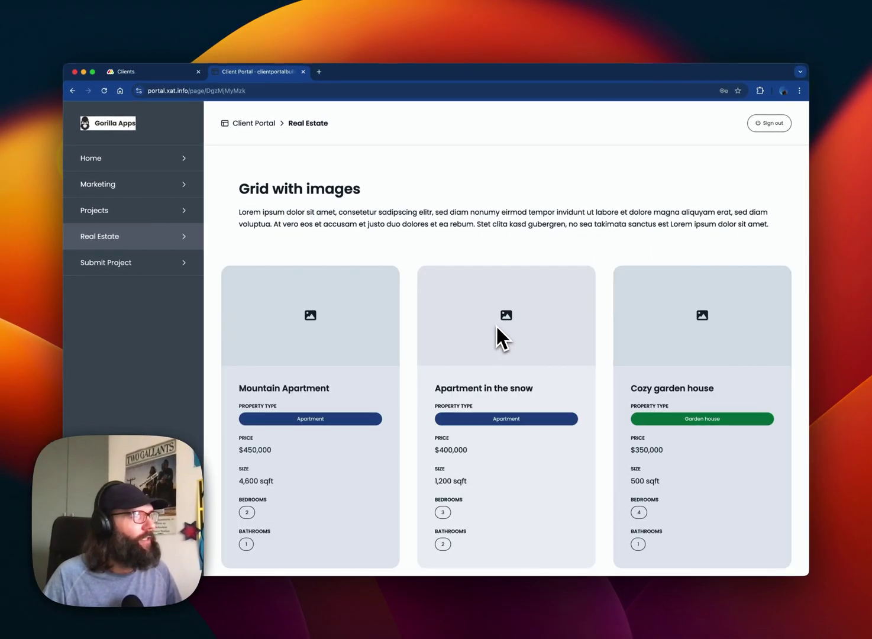
pyautogui.scroll(-2, 496, 325)
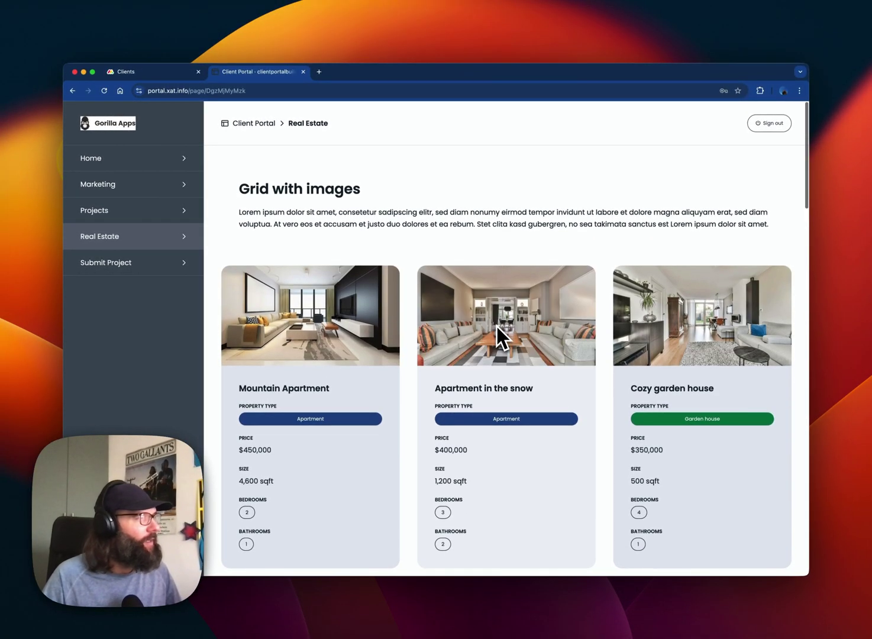
pyautogui.scroll(-2, 497, 326)
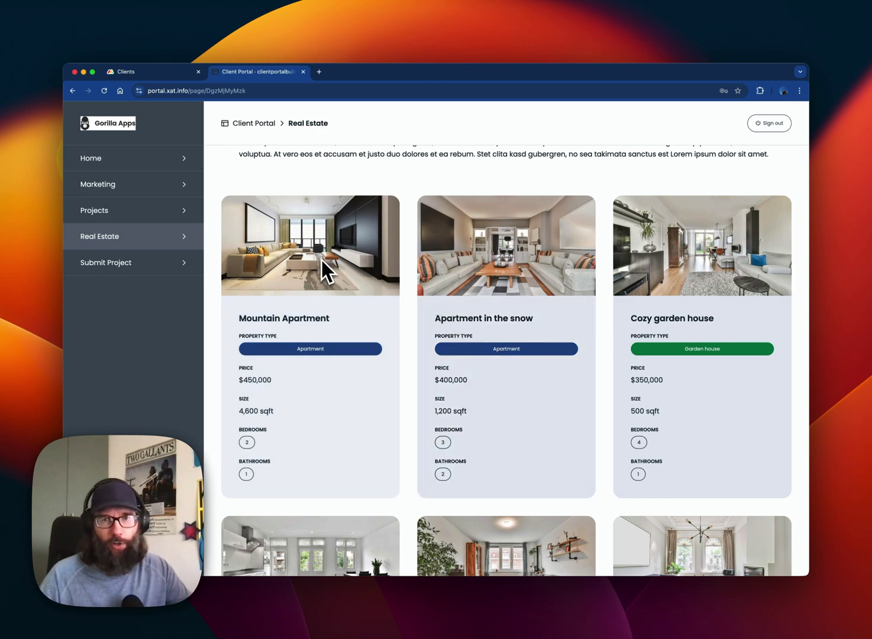
pyautogui.scroll(-1, 321, 259)
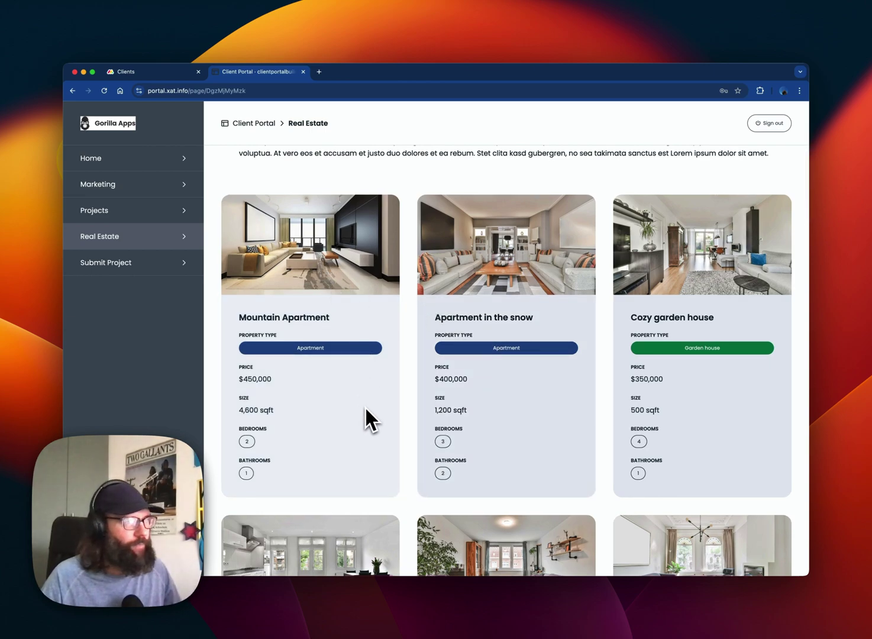
pyautogui.scroll(-10, 366, 412)
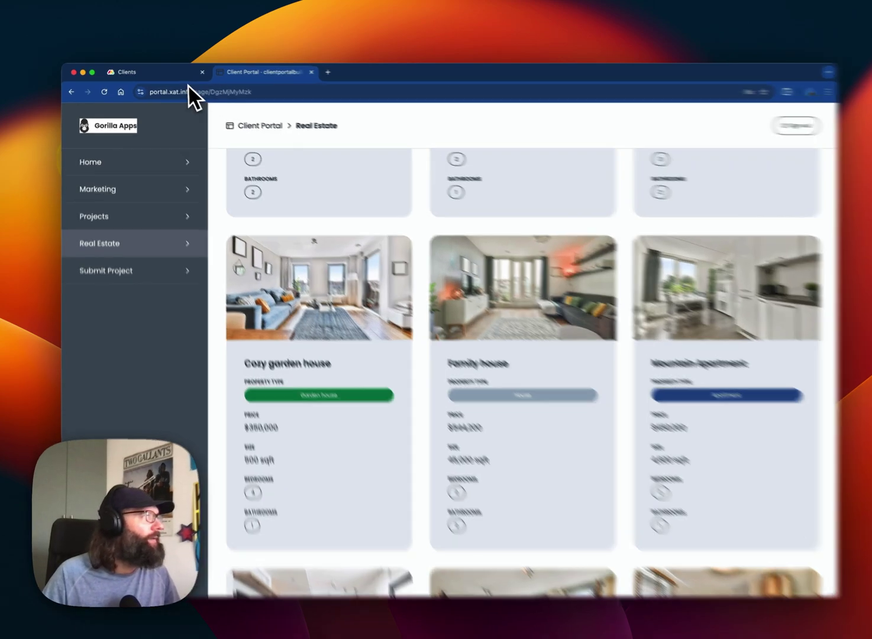
pyautogui.click(187, 74)
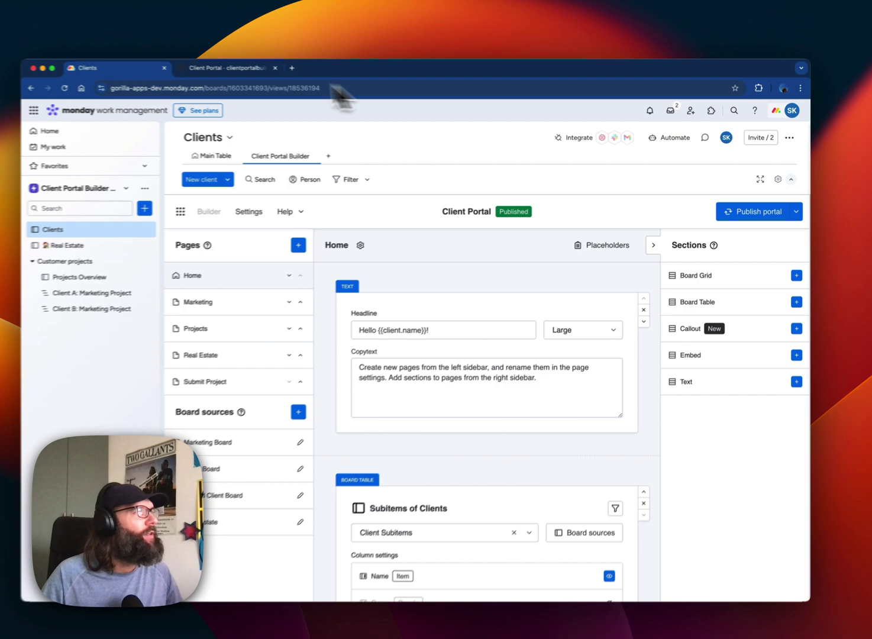
pyautogui.click(2, 40)
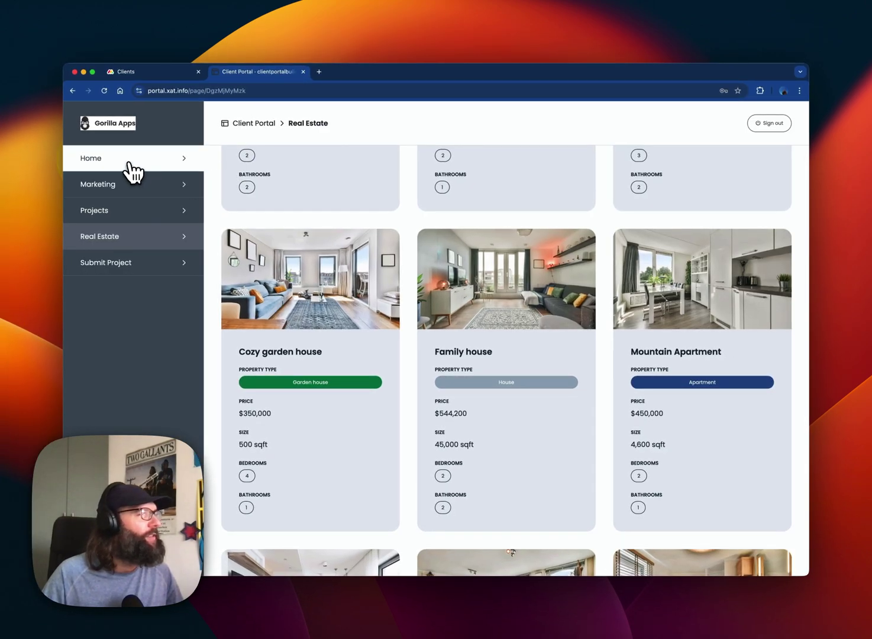
pyautogui.click(130, 161)
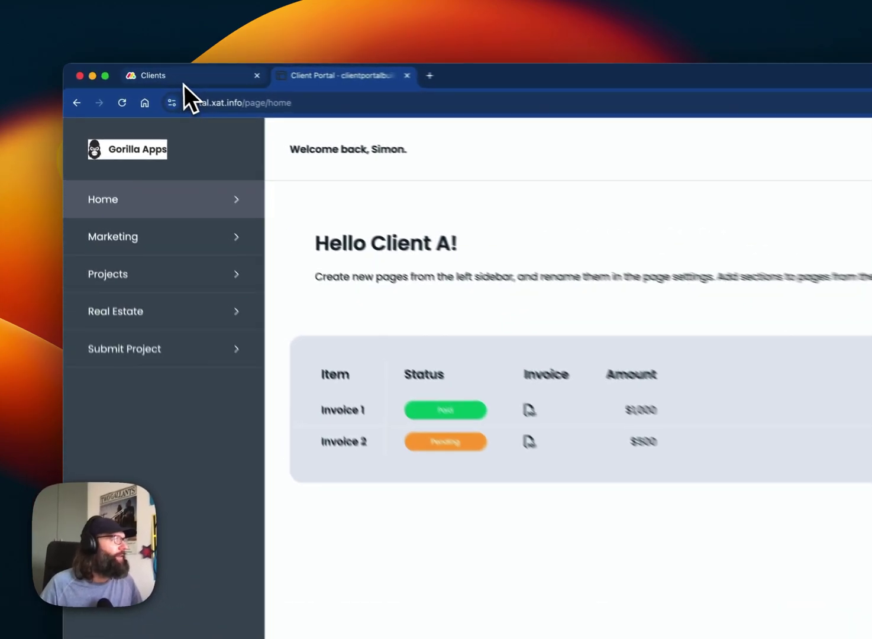
pyautogui.click(183, 84)
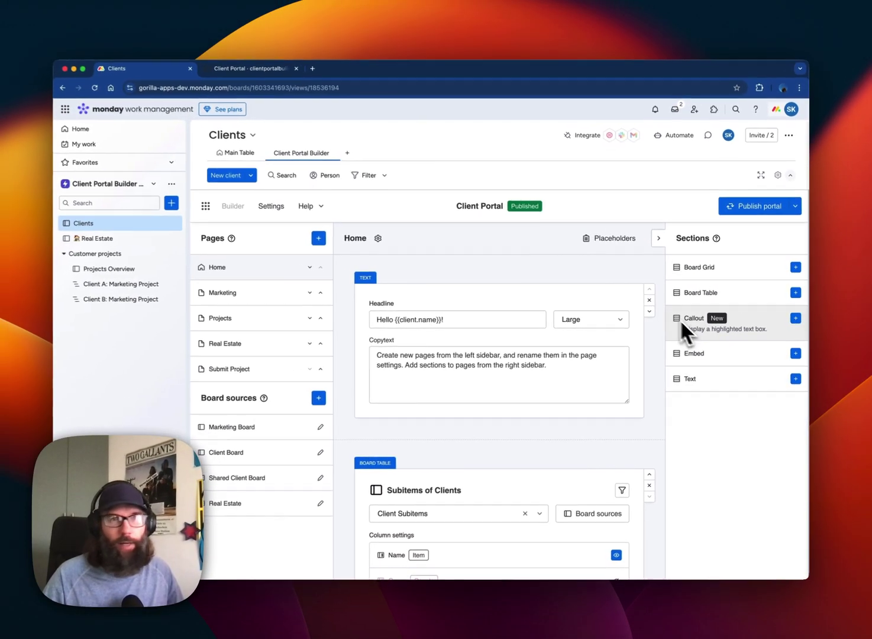
pyautogui.click(260, 70)
pyautogui.click(143, 270)
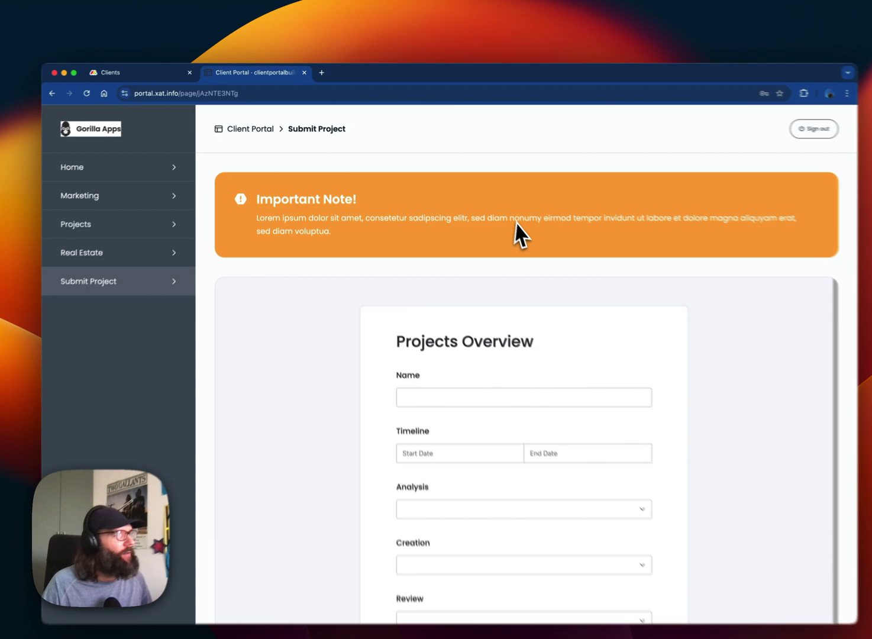
pyautogui.moveTo(500, 220); pyautogui.dragTo(285, 186)
pyautogui.click(386, 246)
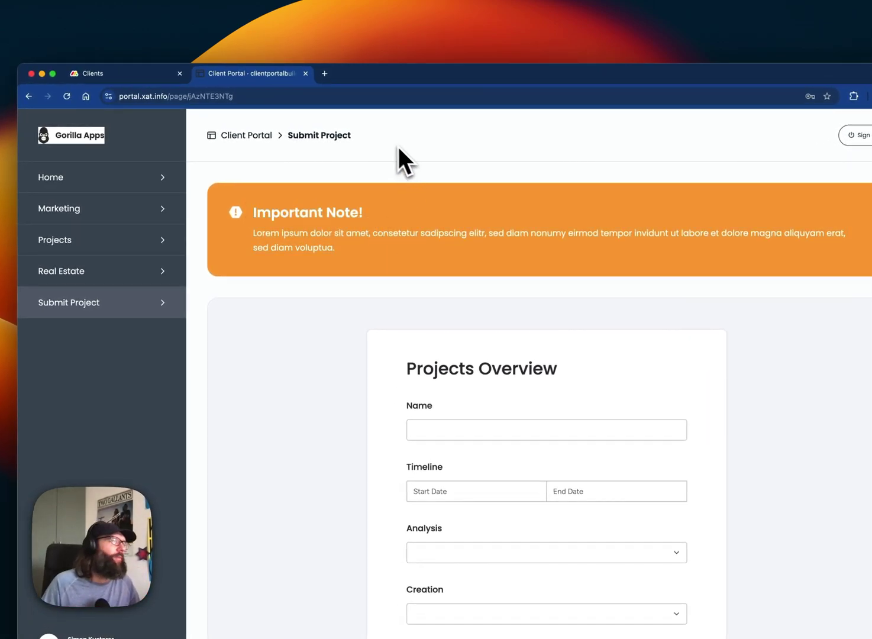
pyautogui.click(139, 74)
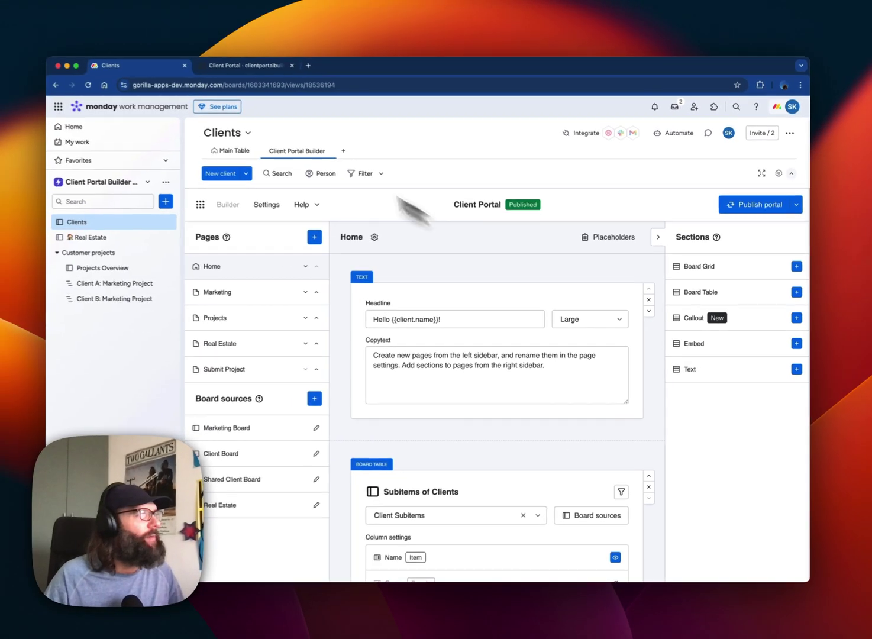
pyautogui.click(245, 66)
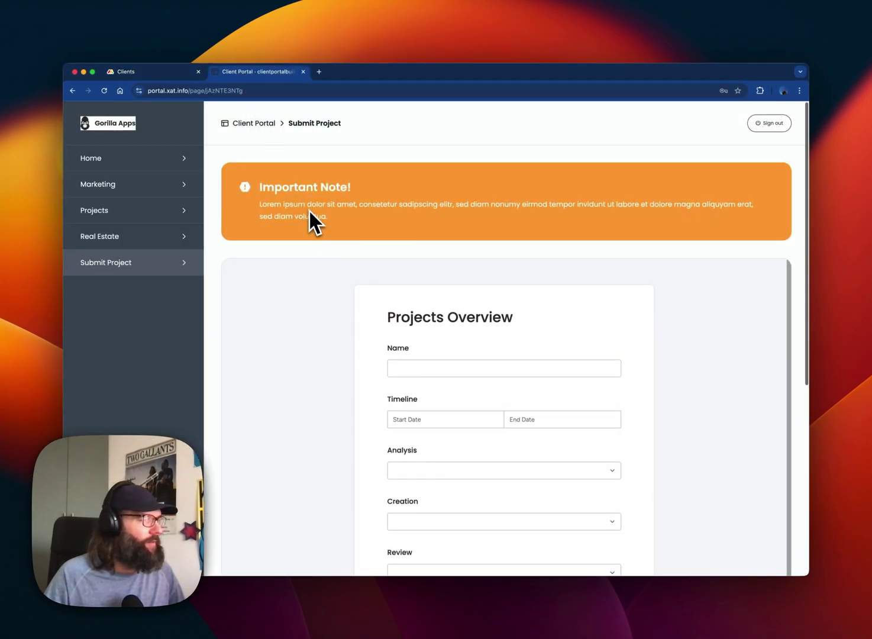
pyautogui.scroll(-2, 314, 223)
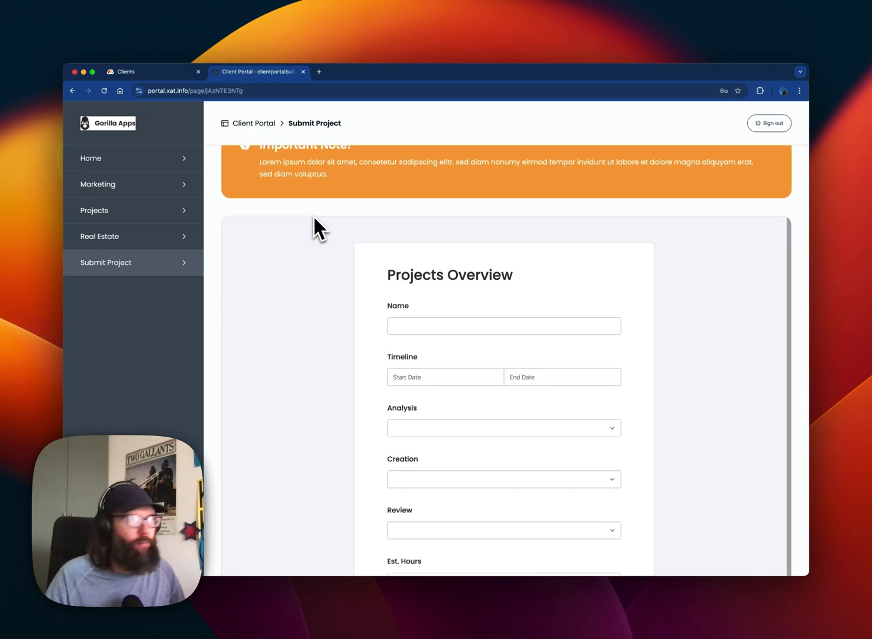
pyautogui.scroll(-2, 232, 246)
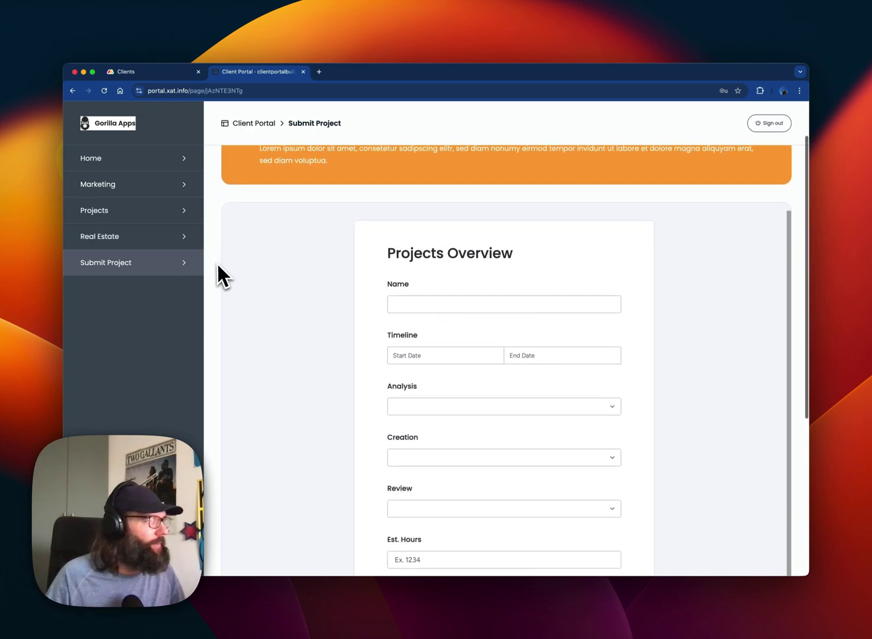
pyautogui.scroll(-5, 219, 265)
pyautogui.scroll(7, 218, 264)
pyautogui.click(149, 72)
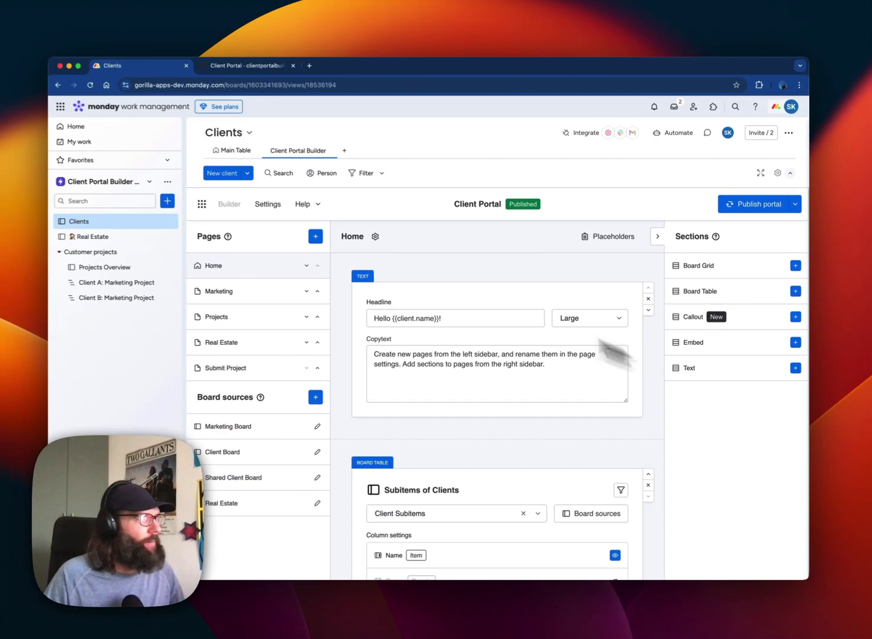
# Show the portal's Home page and highlight 'Client A' in its Hello Client A! greeting
pyautogui.click(259, 74)
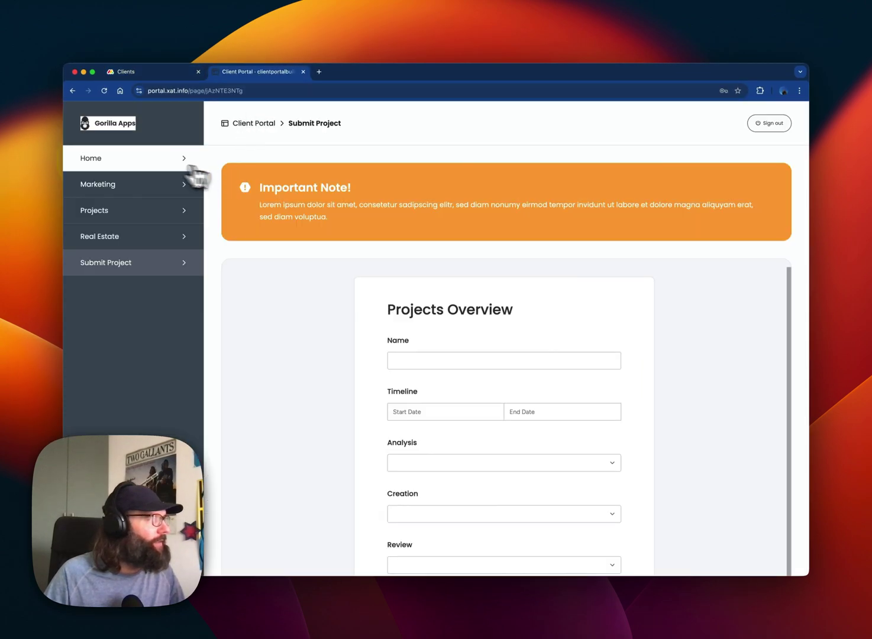
pyautogui.click(119, 159)
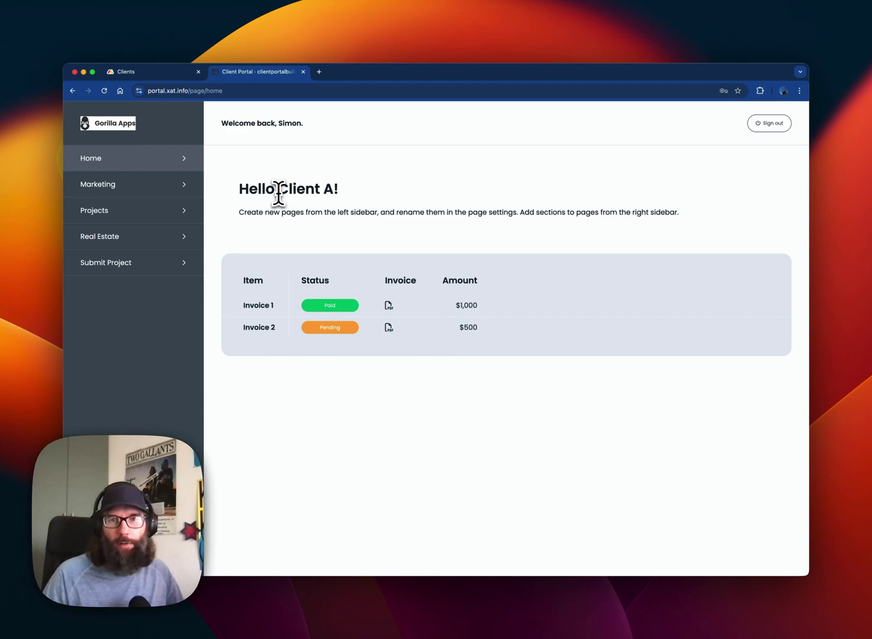
pyautogui.moveTo(278, 191); pyautogui.dragTo(286, 190)
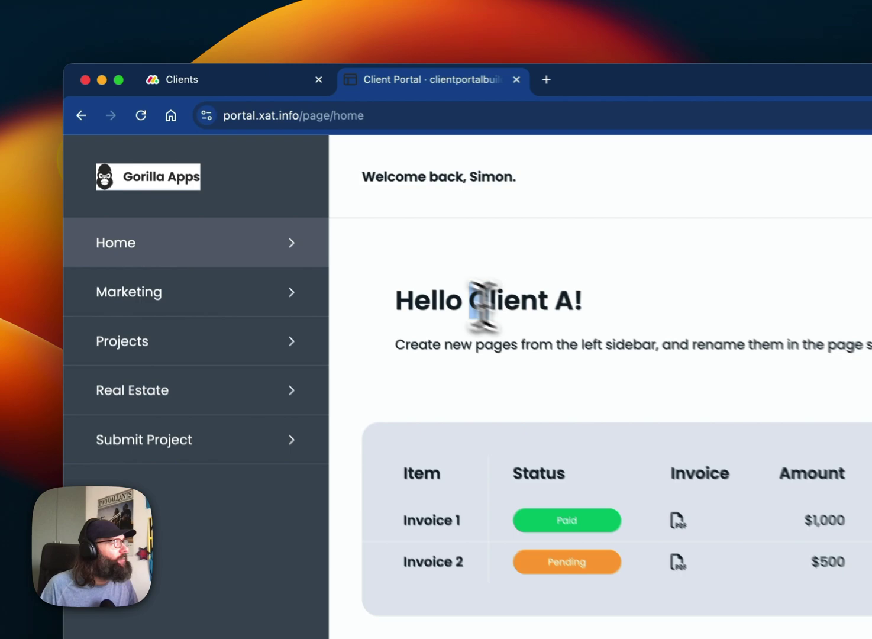
pyautogui.moveTo(483, 304); pyautogui.dragTo(559, 320)
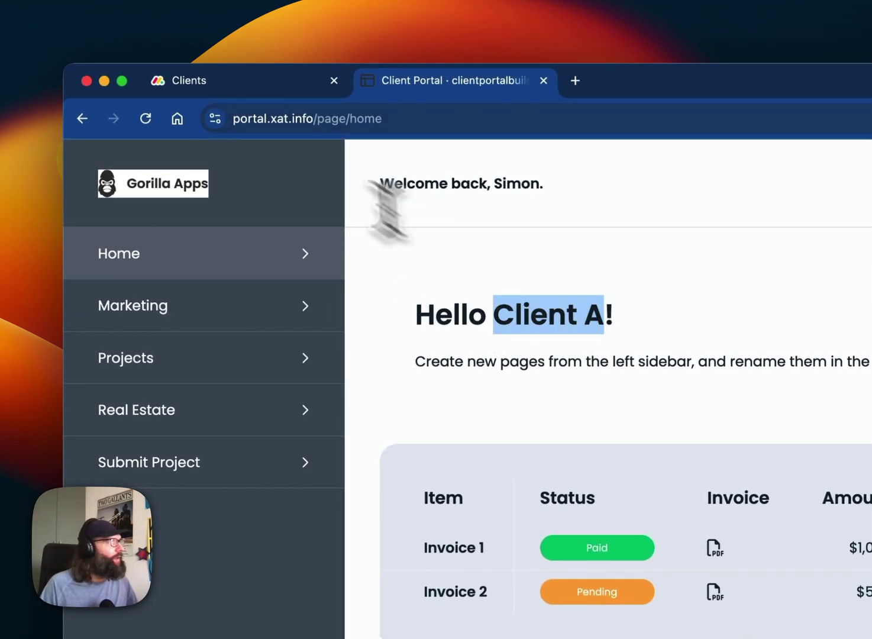
# In the builder, highlight the {{client.name}} placeholder in the Home headline
pyautogui.click(260, 88)
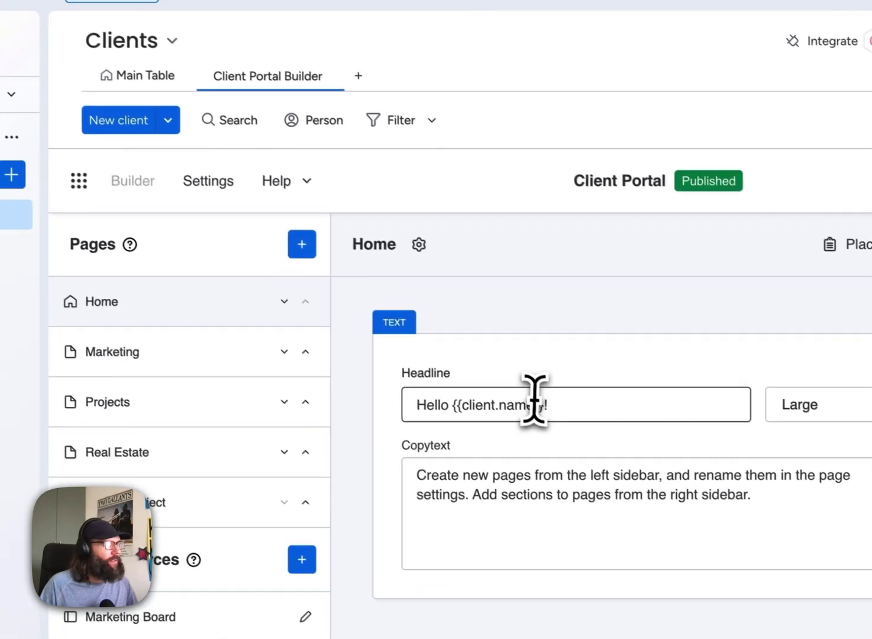
pyautogui.moveTo(543, 405); pyautogui.dragTo(450, 408)
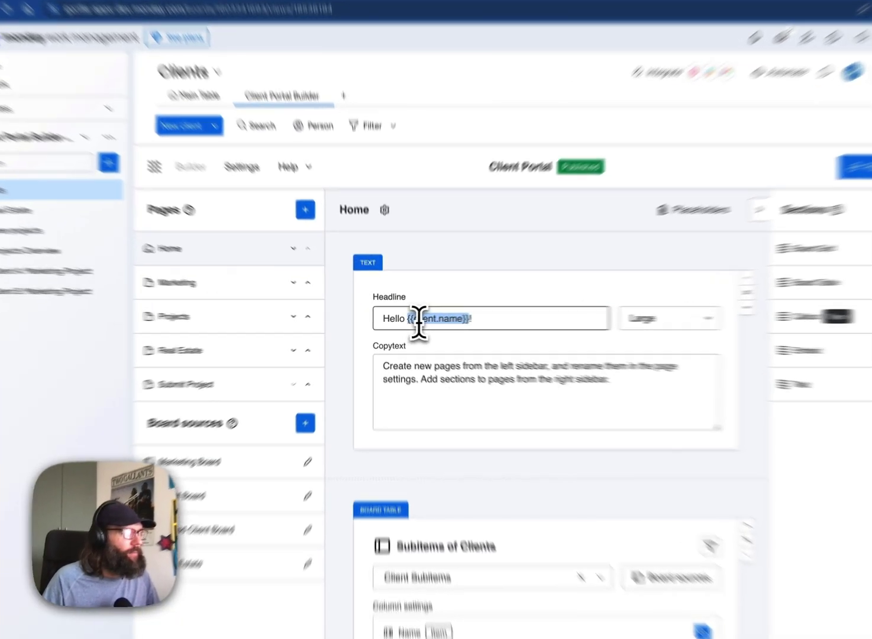
pyautogui.click(415, 319)
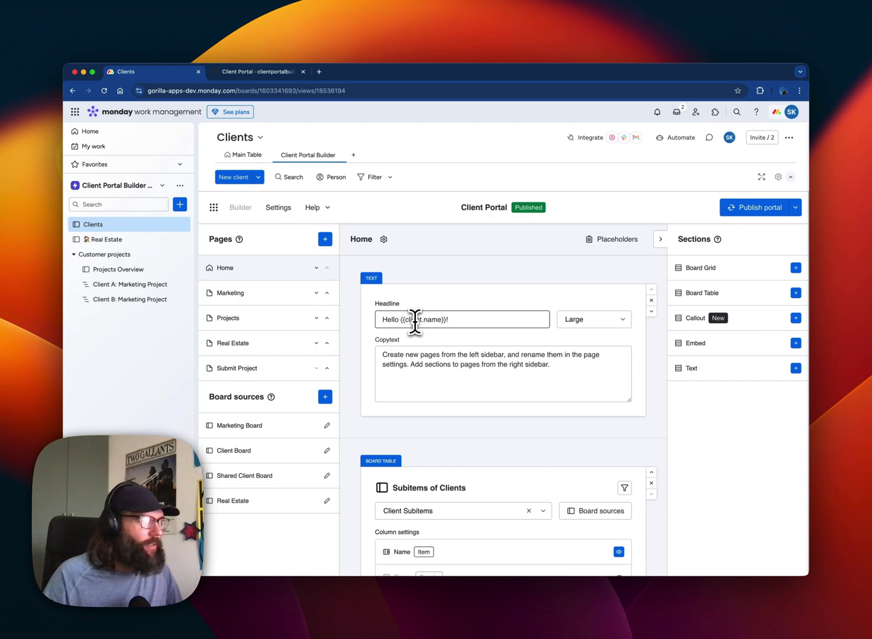
pyautogui.moveTo(400, 320); pyautogui.dragTo(459, 322)
pyautogui.click(474, 320)
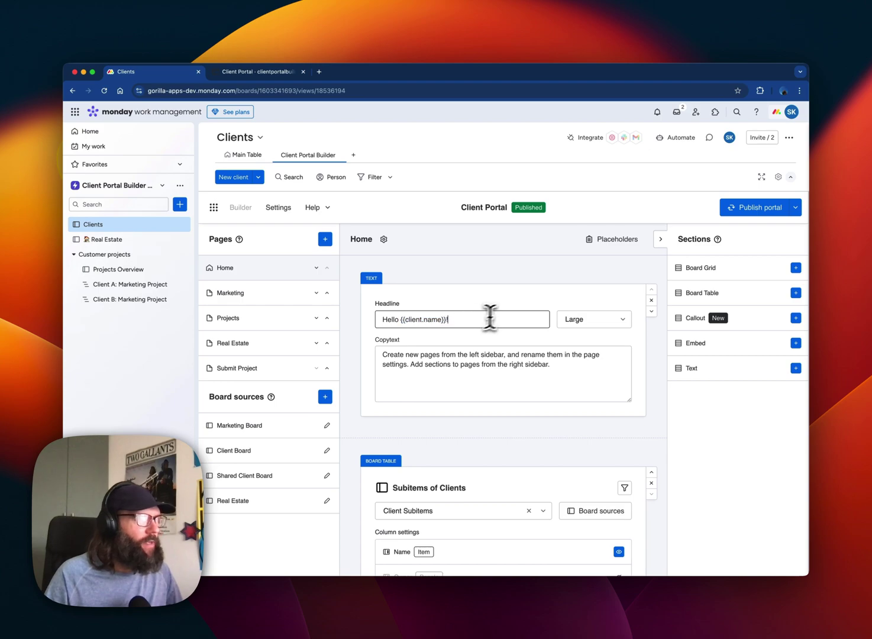
pyautogui.click(603, 251)
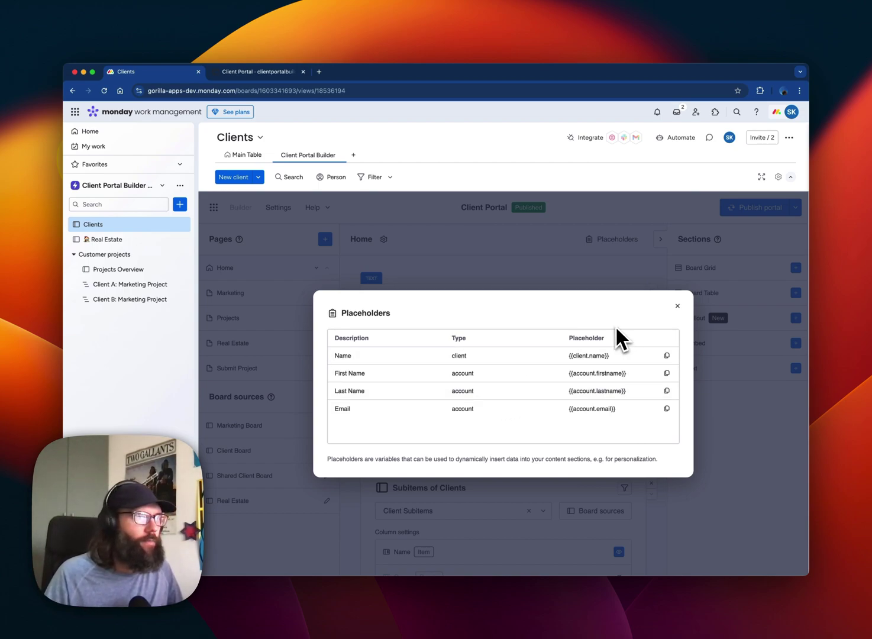
pyautogui.click(676, 306)
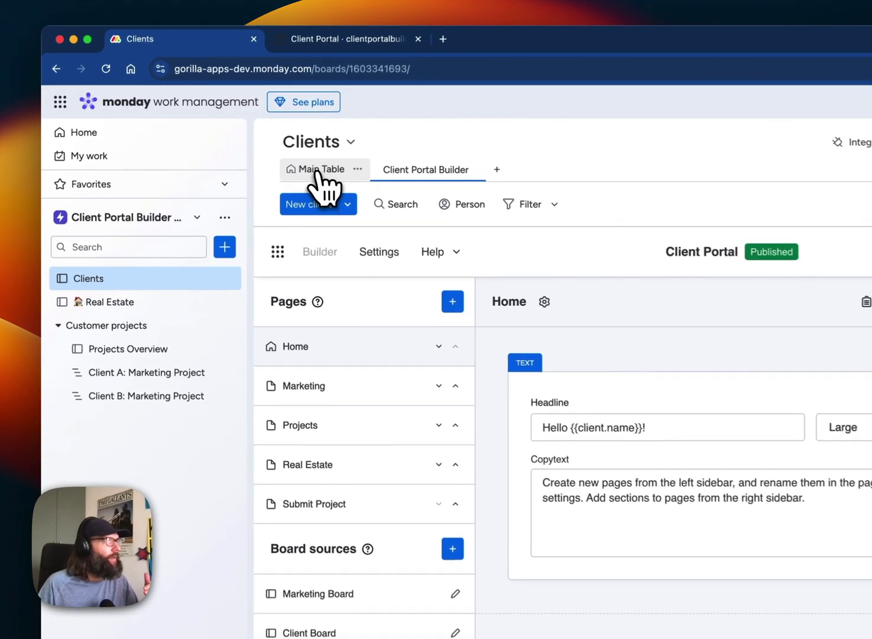
# Expand Client A's invoice subitems (Invoice 1 Paid $1,000, Invoice 2 Pending $500) and compare with the portal's invoices
pyautogui.click(241, 155)
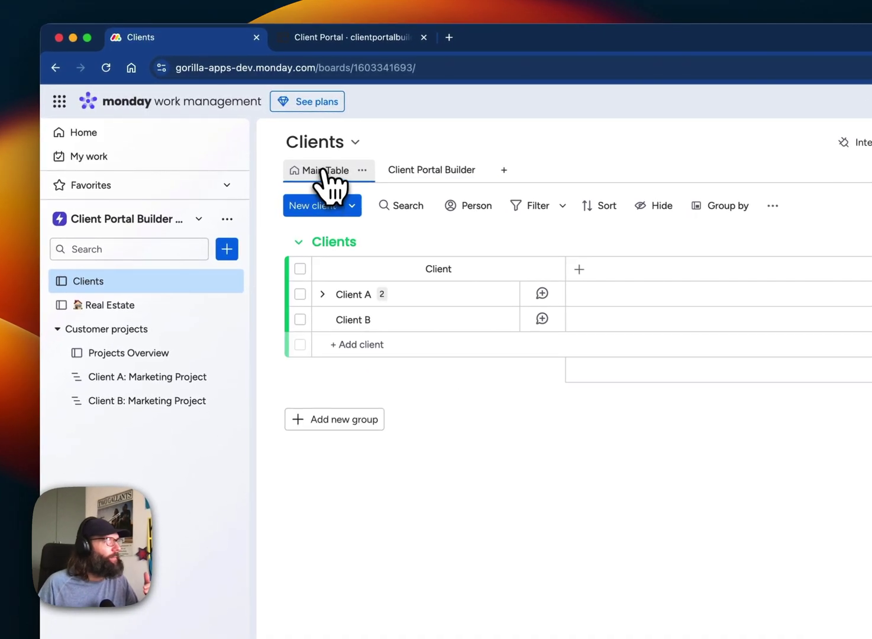
pyautogui.click(323, 294)
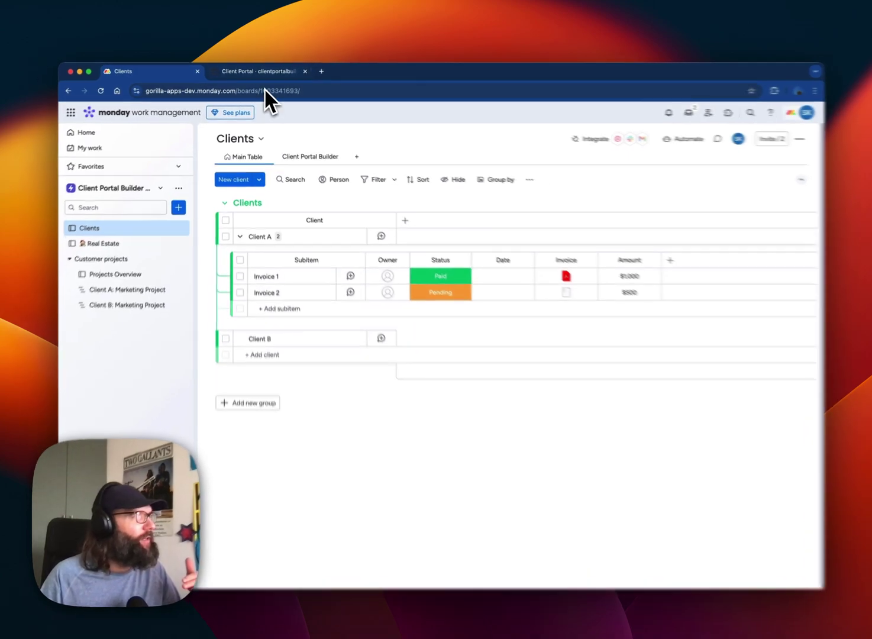
pyautogui.click(262, 71)
pyautogui.doubleClick(256, 357)
pyautogui.click(606, 445)
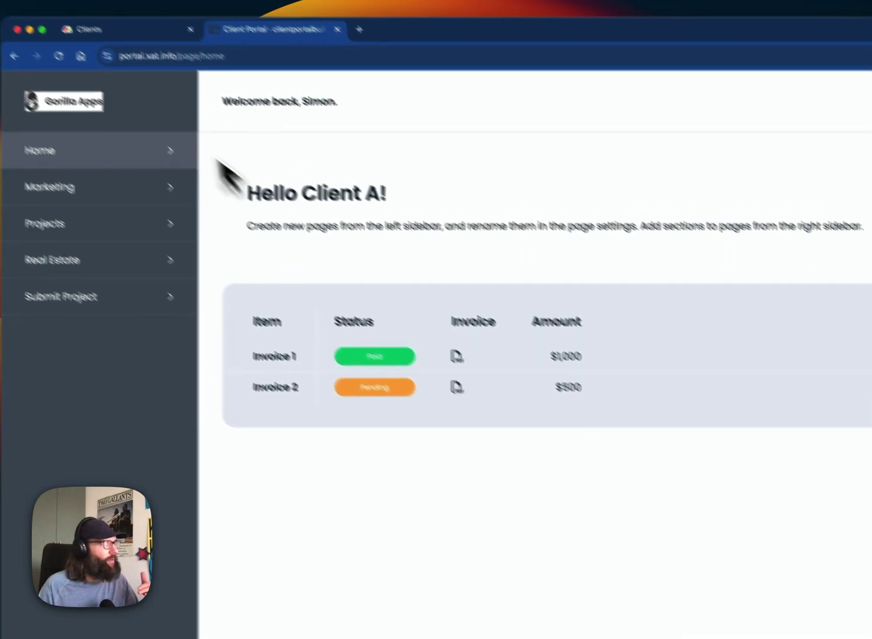
pyautogui.click(55, 7)
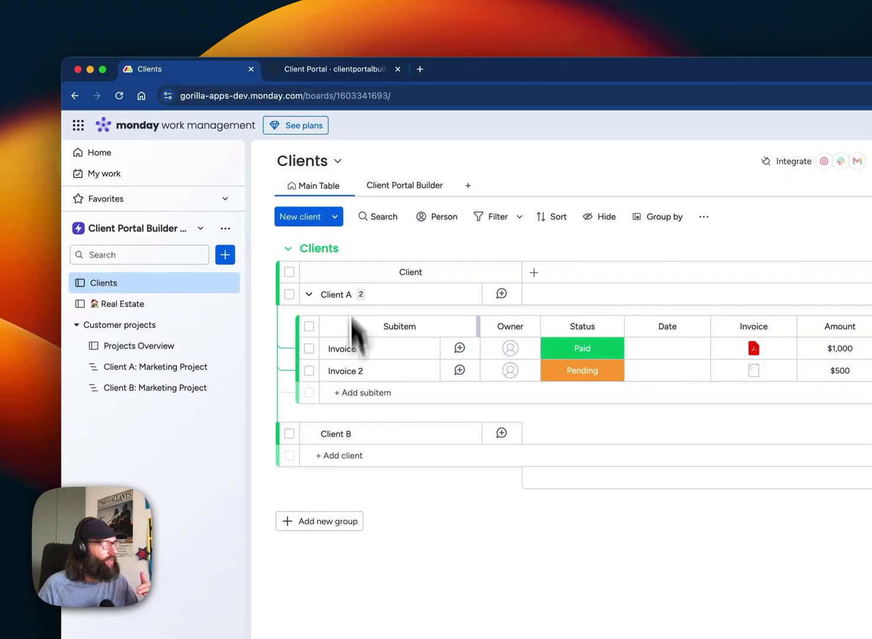
pyautogui.click(343, 69)
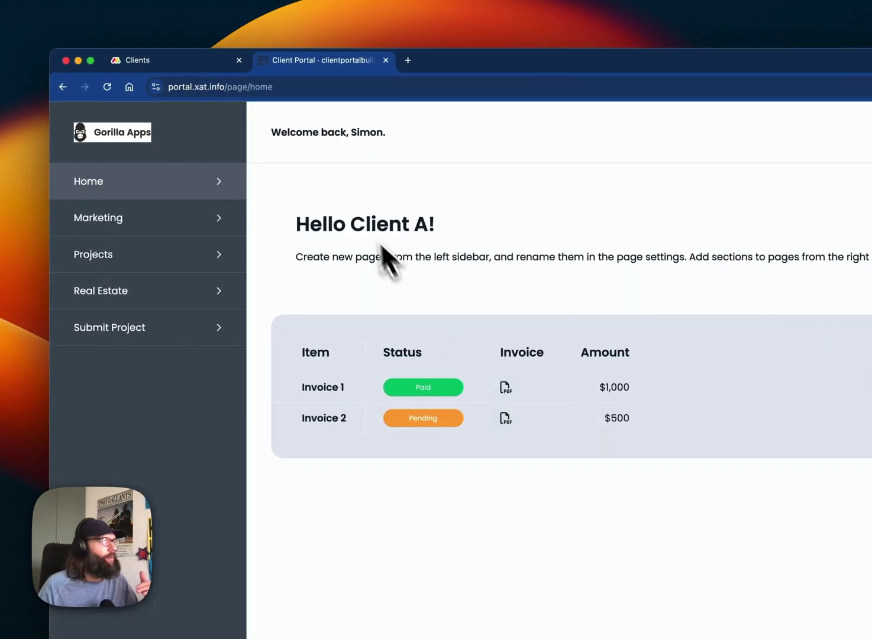
pyautogui.click(162, 62)
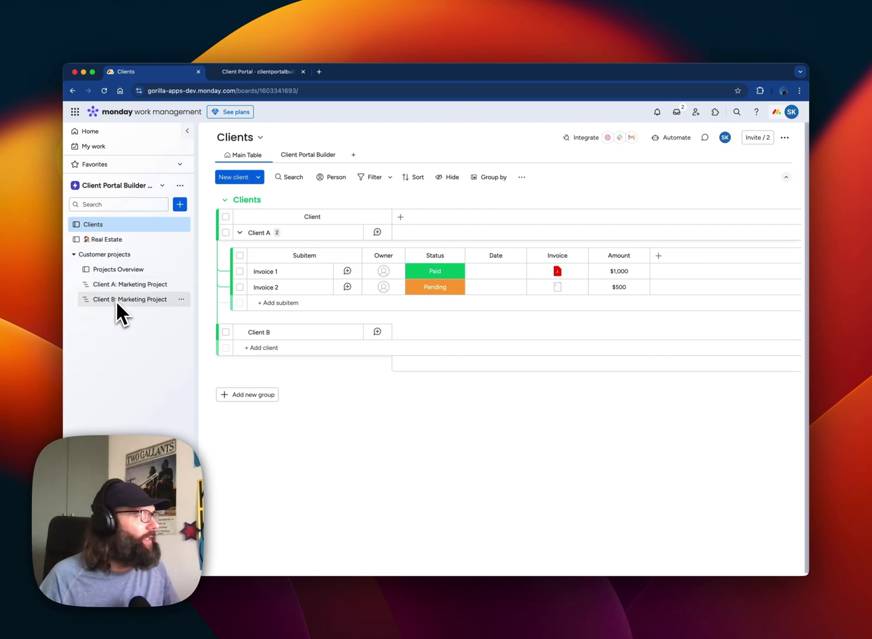
pyautogui.click(259, 74)
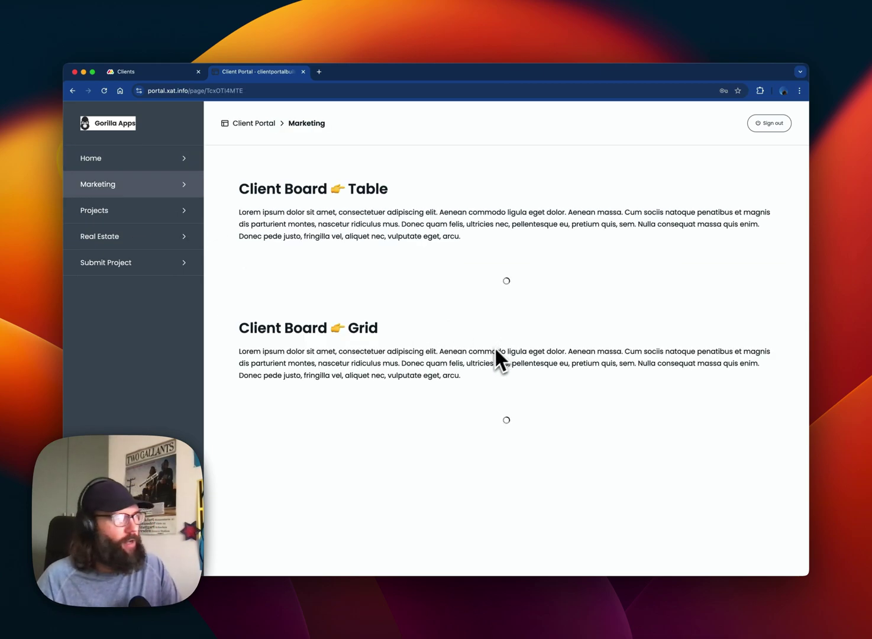
pyautogui.scroll(-5, 493, 362)
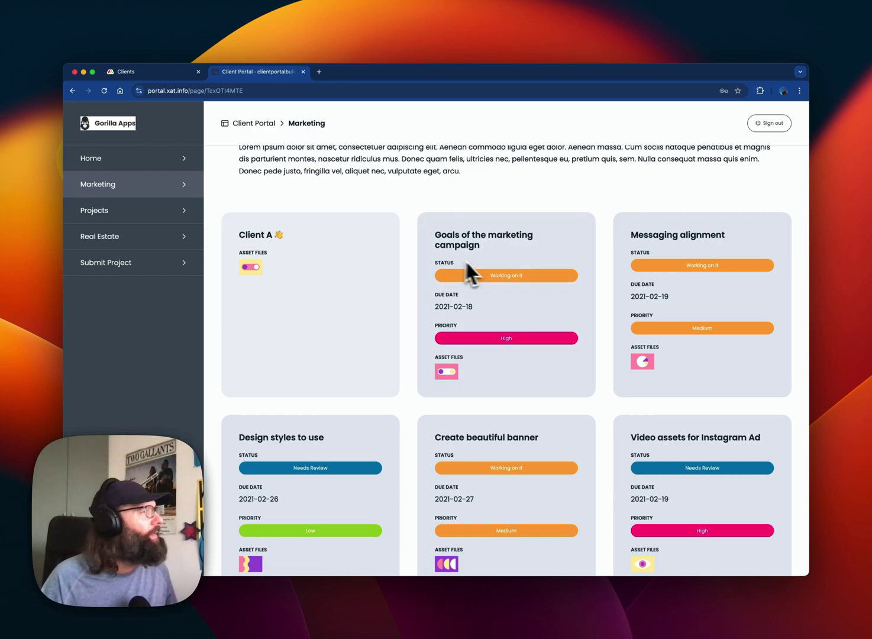
pyautogui.click(118, 71)
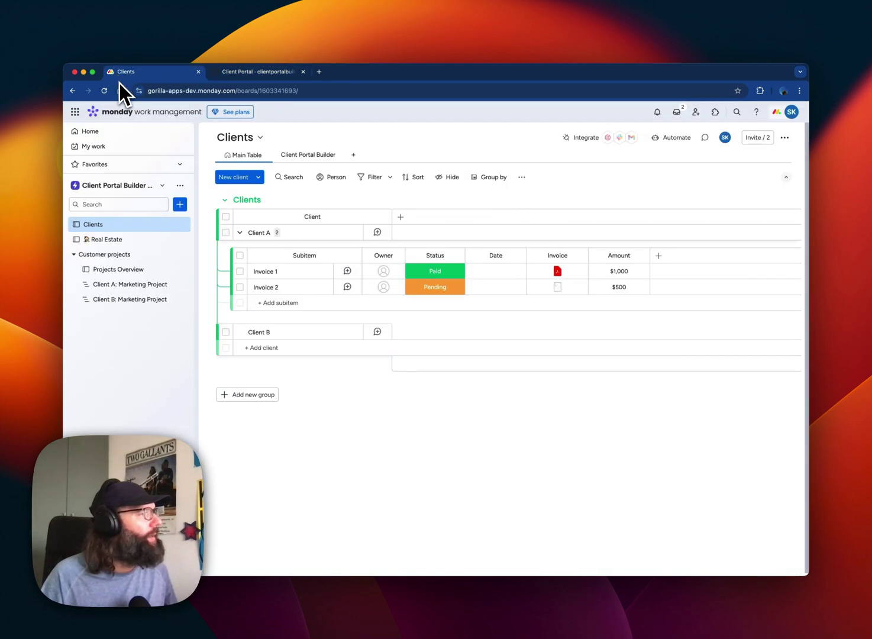
# Open Projects Overview, scroll to its Clients column, and compare with the portal's Projects page
pyautogui.click(143, 273)
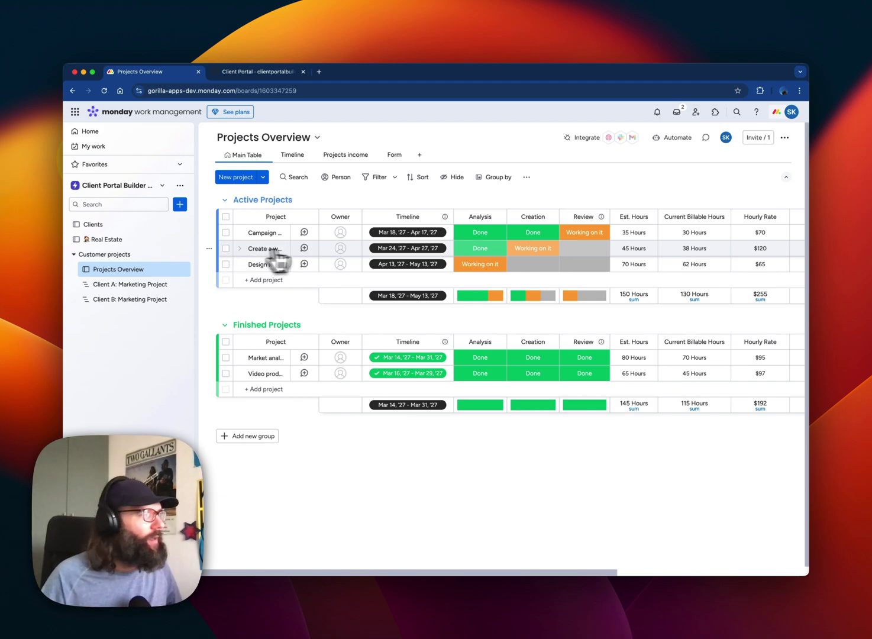
pyautogui.hscroll(5, 323, 260)
pyautogui.hscroll(3, 327, 263)
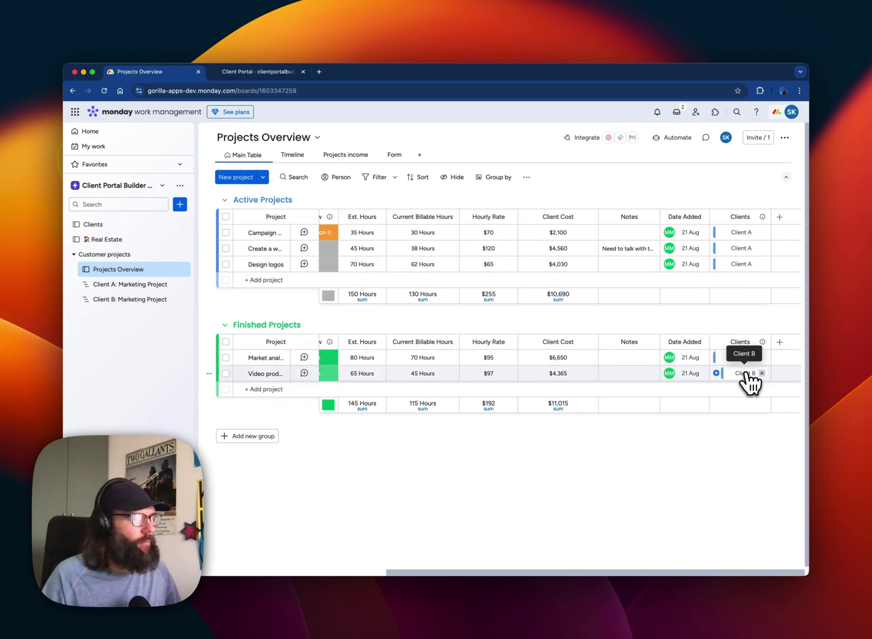
pyautogui.click(272, 77)
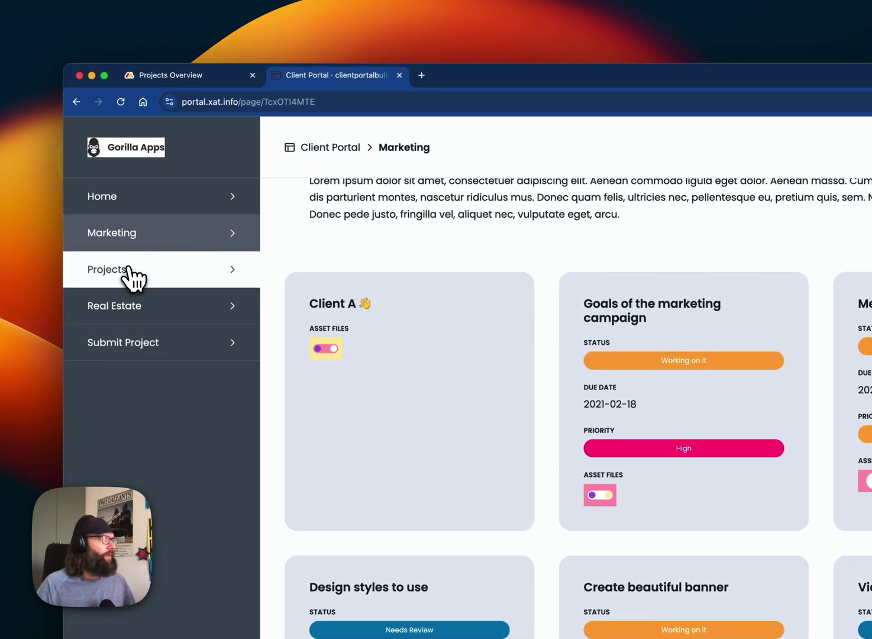
pyautogui.click(133, 274)
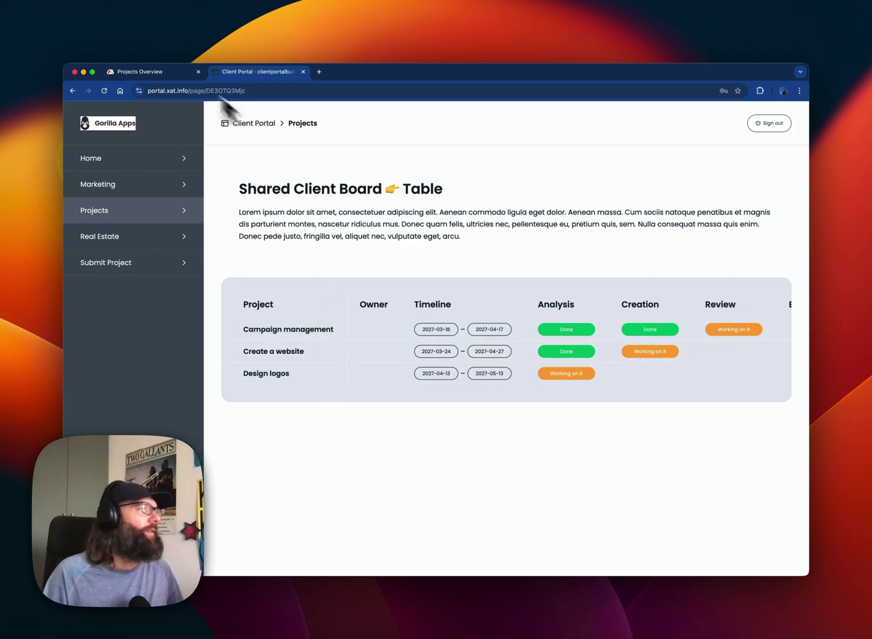
pyautogui.click(156, 71)
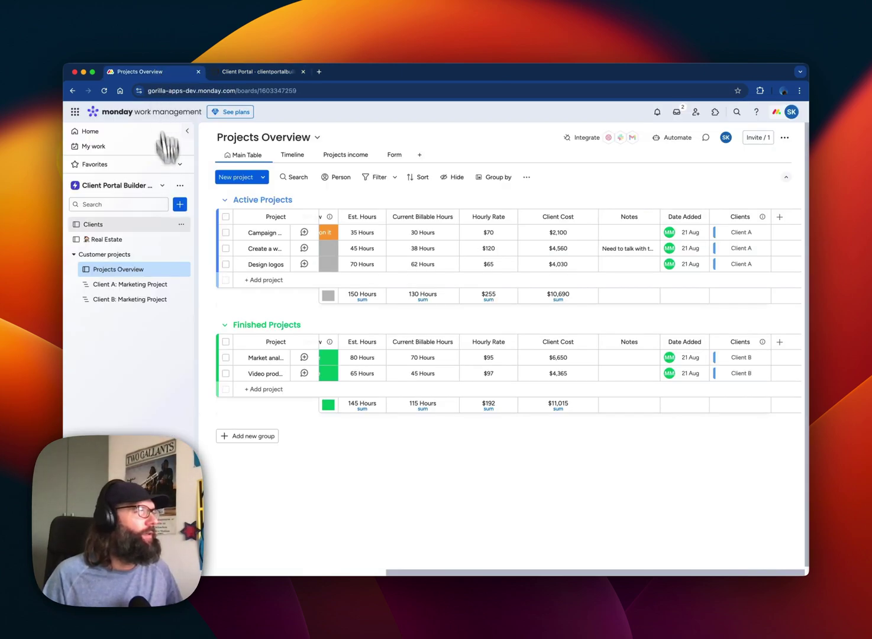
# Open the Real Estate board and compare its Listings with the portal's Real Estate property grid
pyautogui.click(126, 244)
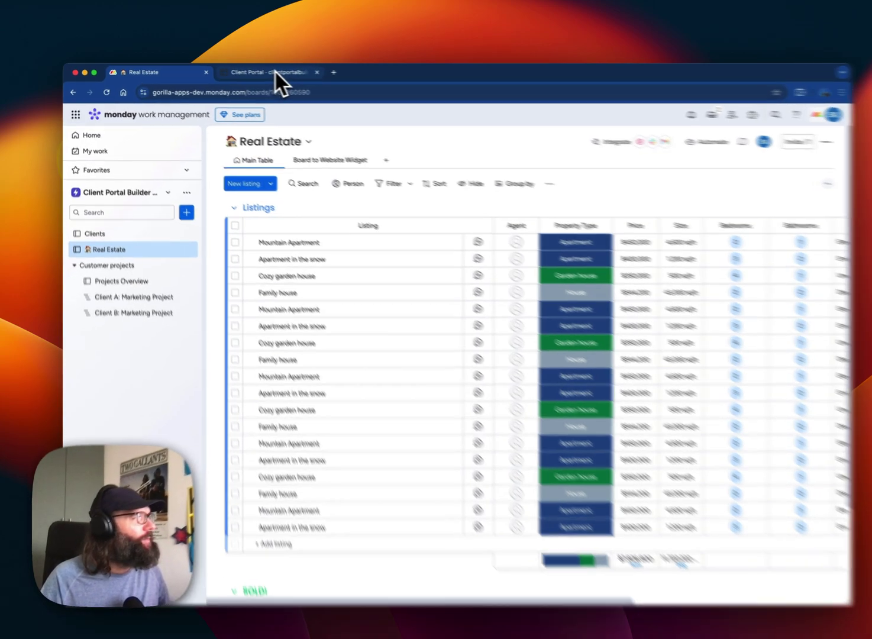
pyautogui.click(275, 72)
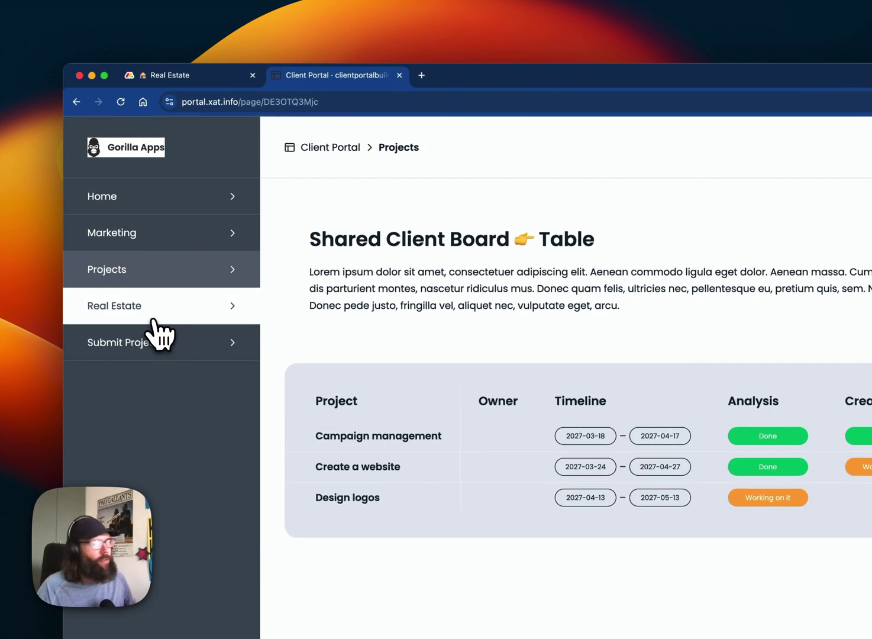
pyautogui.click(153, 320)
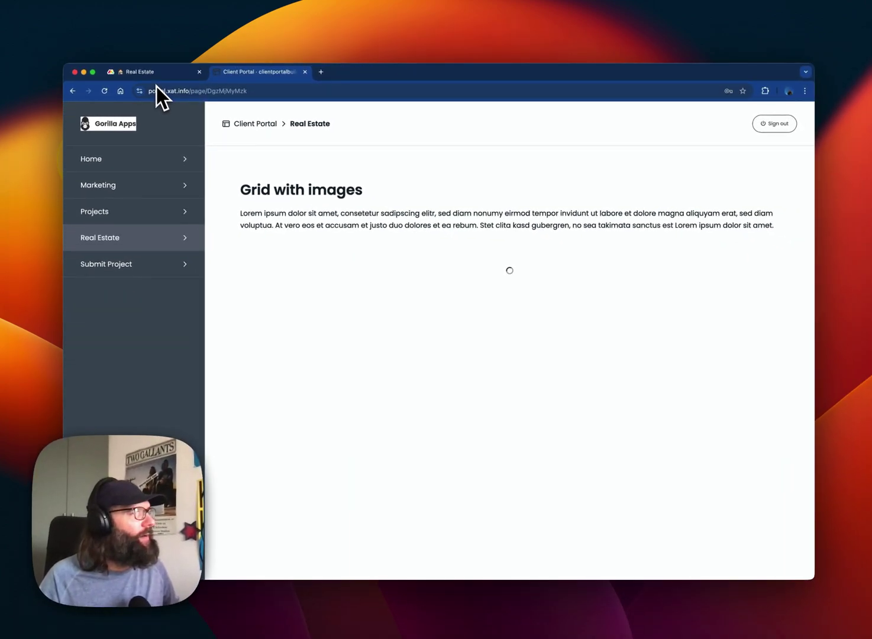
pyautogui.click(155, 74)
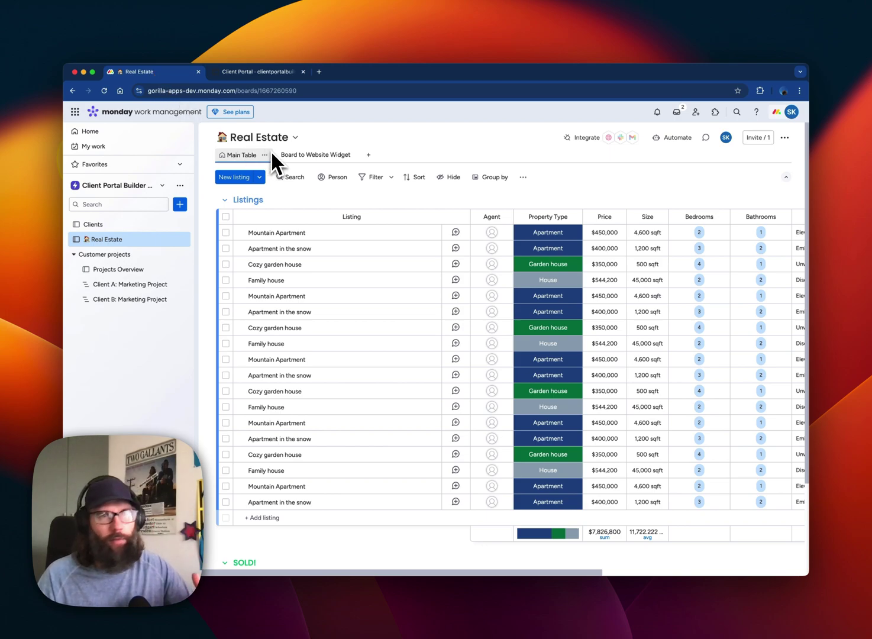
pyautogui.click(249, 72)
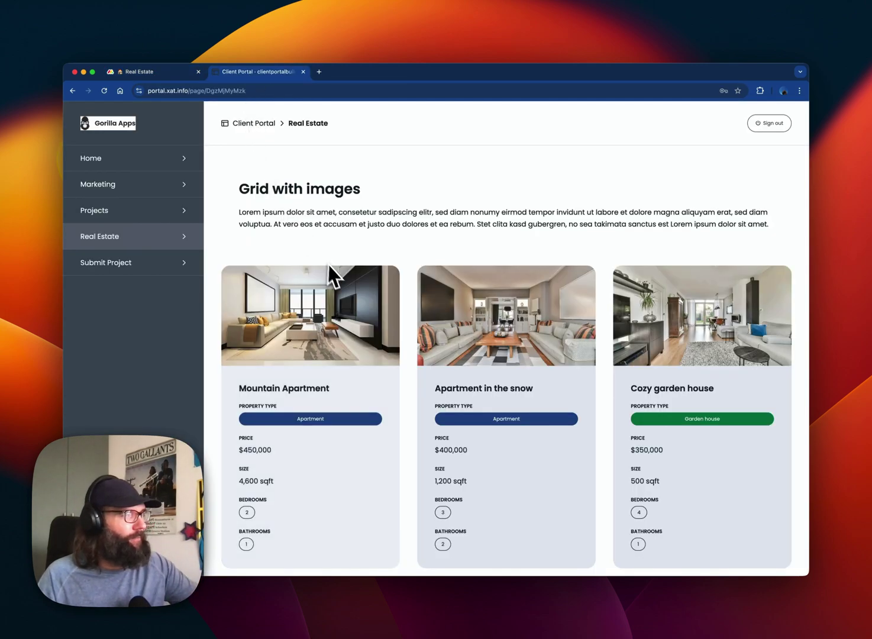
pyautogui.scroll(-3, 388, 333)
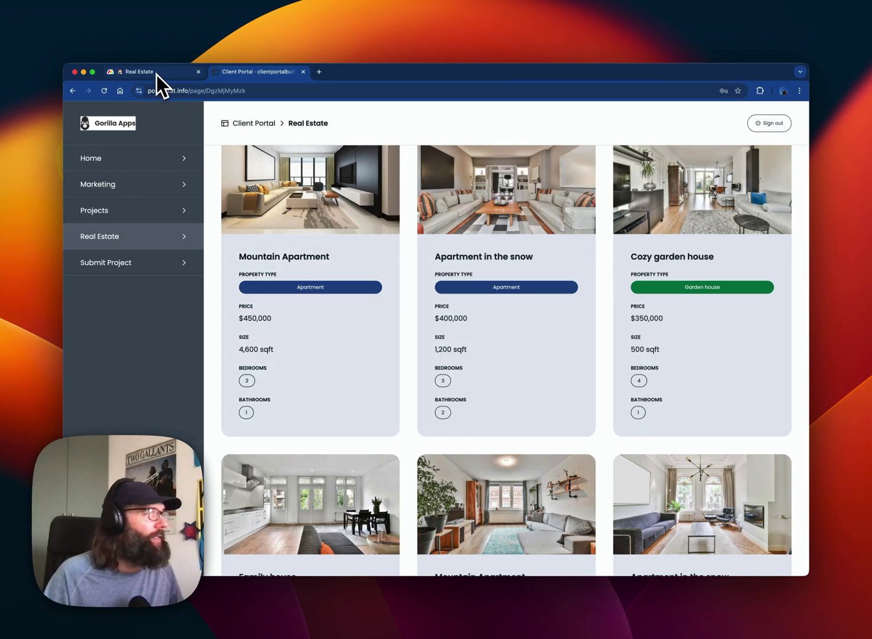
pyautogui.click(158, 75)
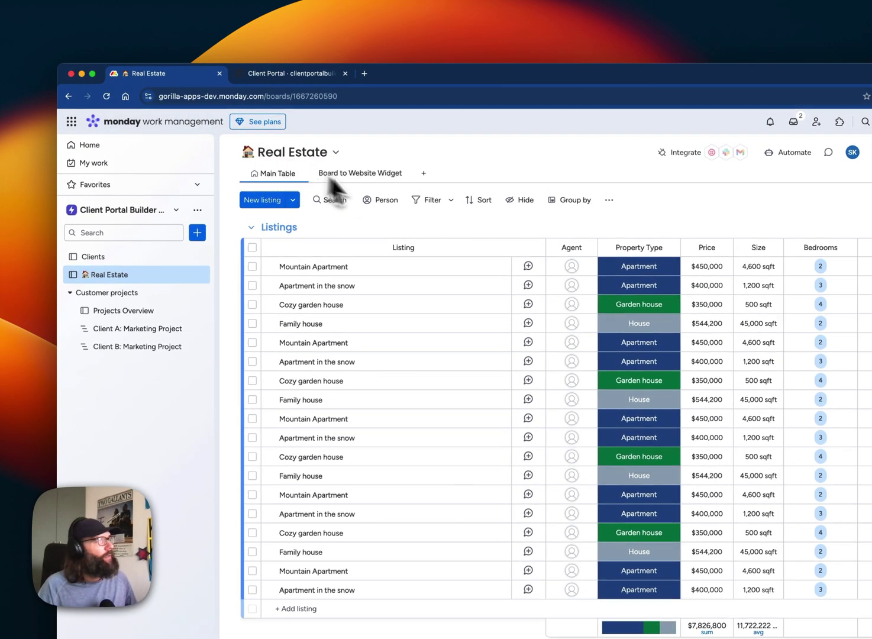
# Open the Clients portal settings' Theme (primary #465464, text #0f1f2c) and compare the live portal's logo
pyautogui.click(119, 258)
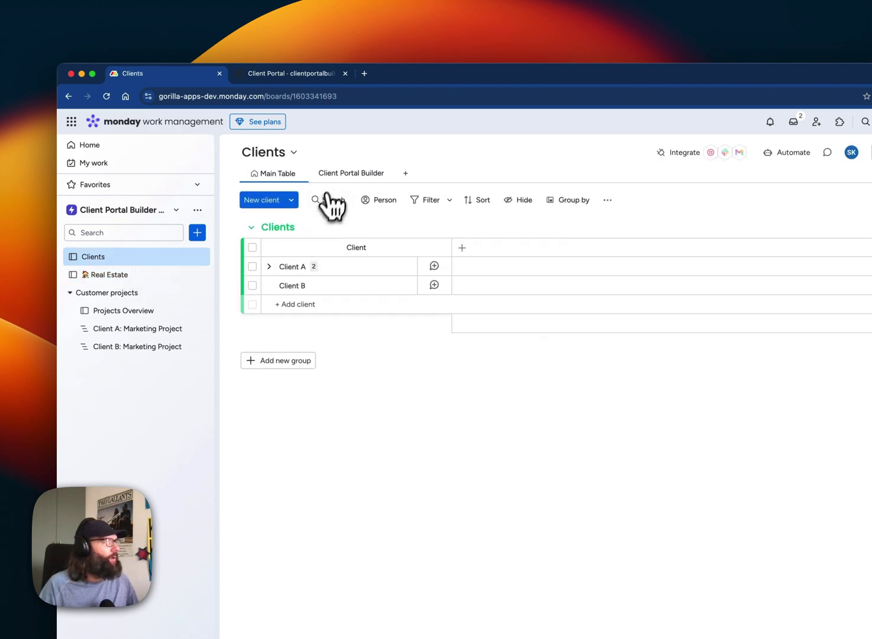
pyautogui.click(339, 174)
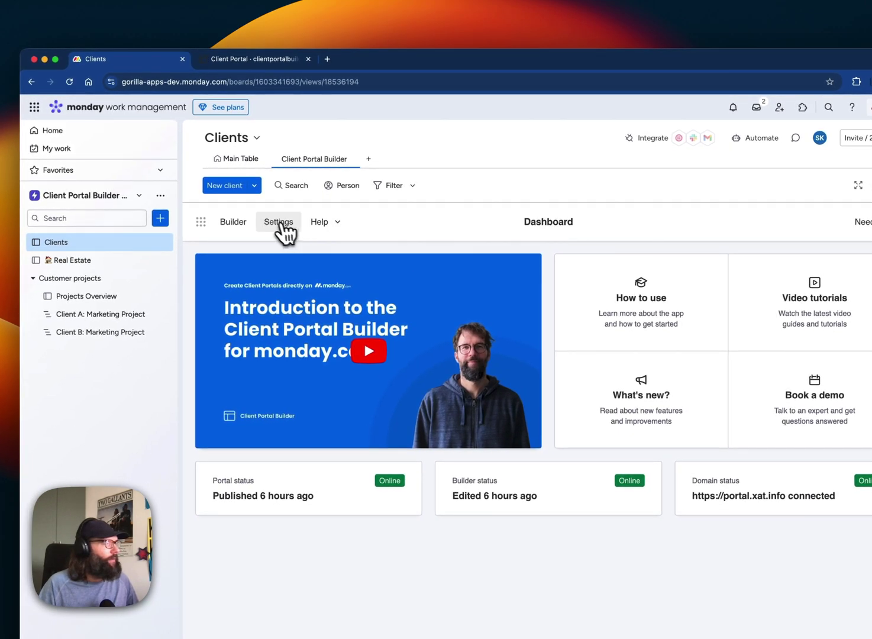
pyautogui.click(279, 222)
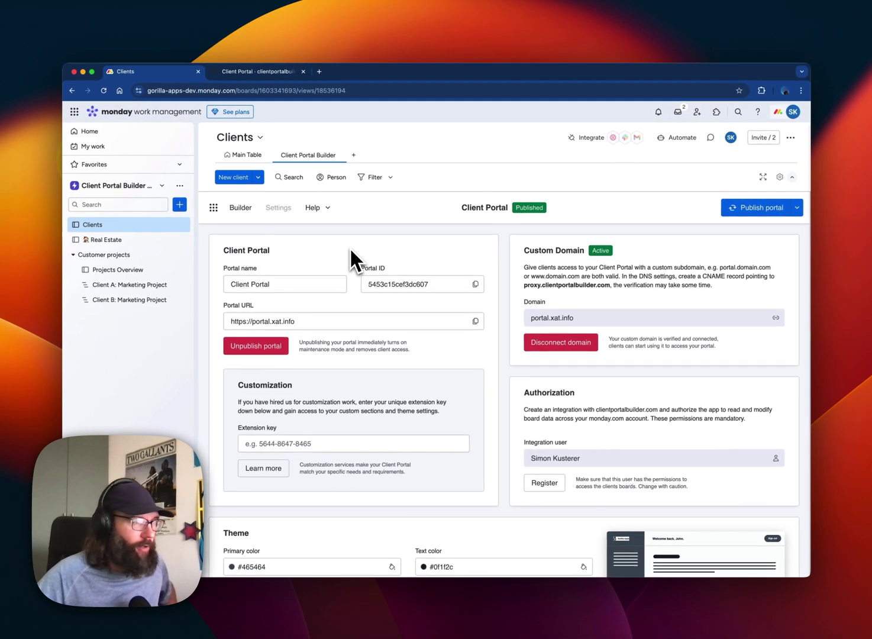
pyautogui.scroll(-3, 439, 284)
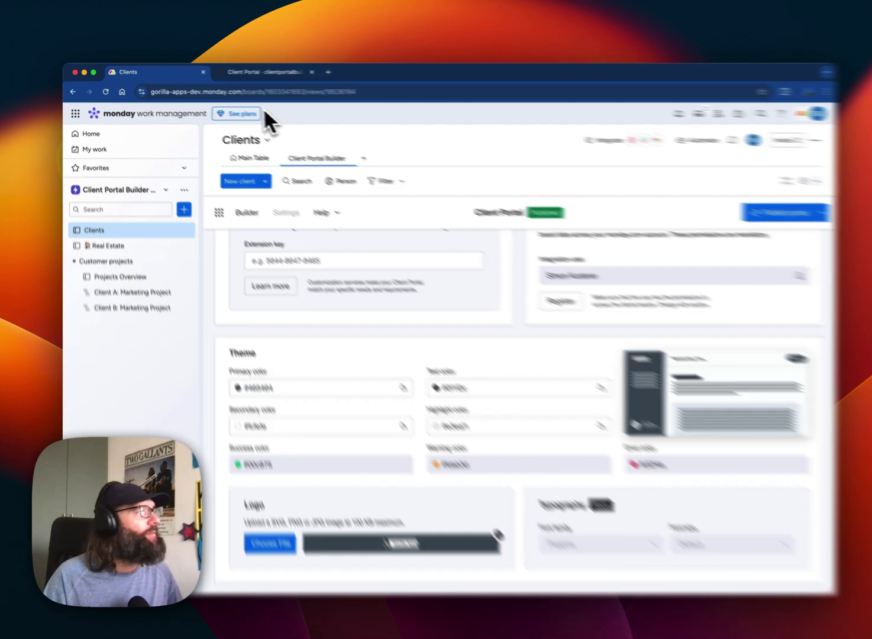
pyautogui.click(259, 72)
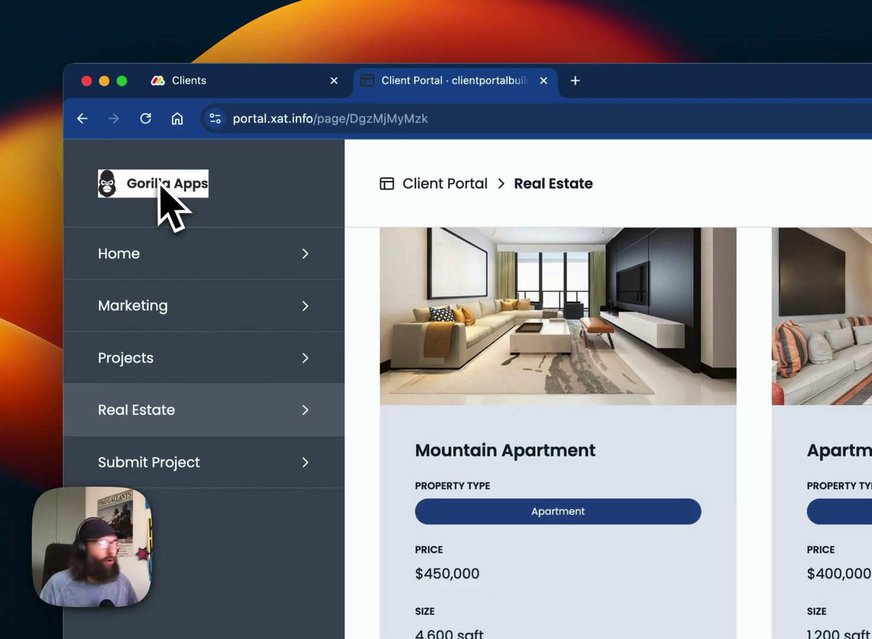
pyautogui.click(213, 86)
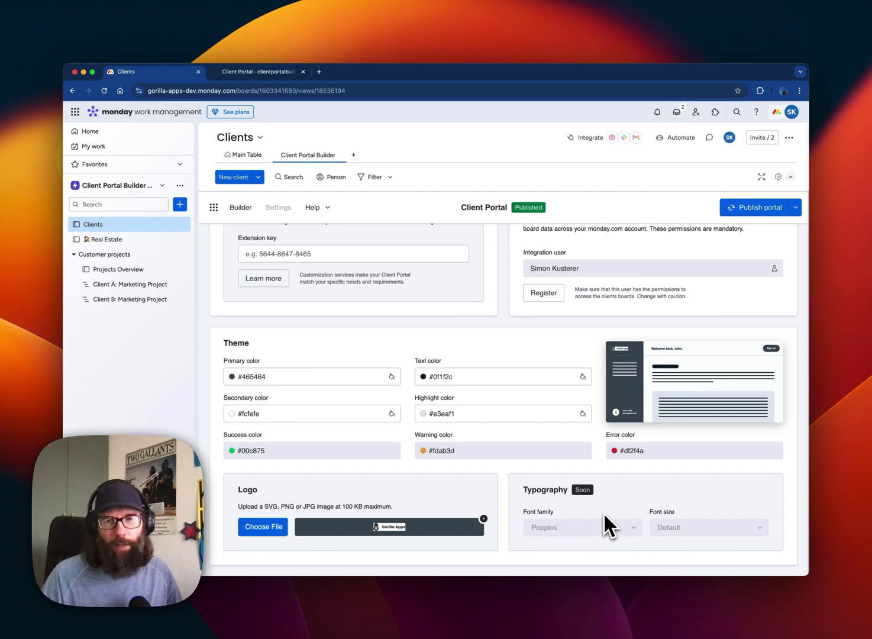
pyautogui.scroll(3, 604, 512)
pyautogui.scroll(3, 601, 513)
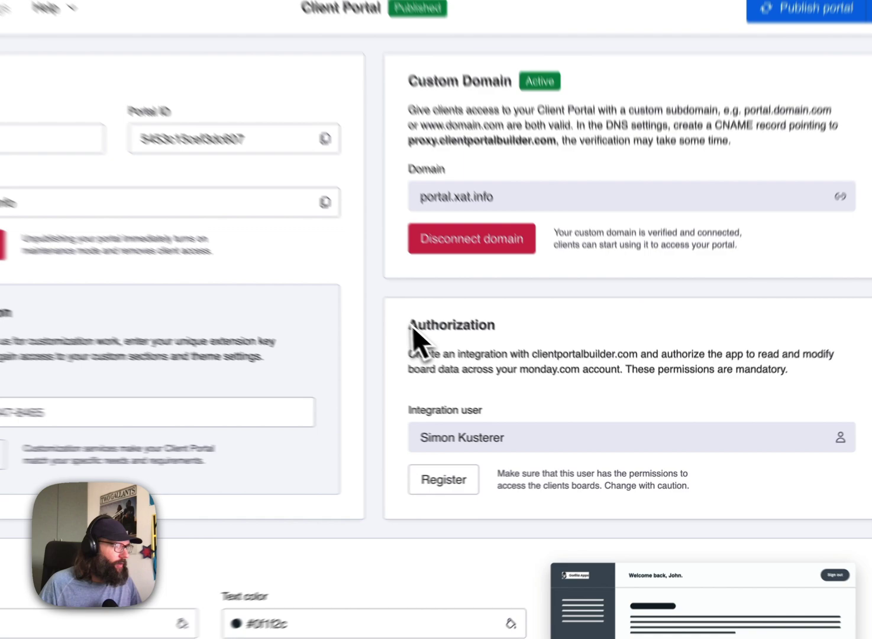
pyautogui.doubleClick(542, 392)
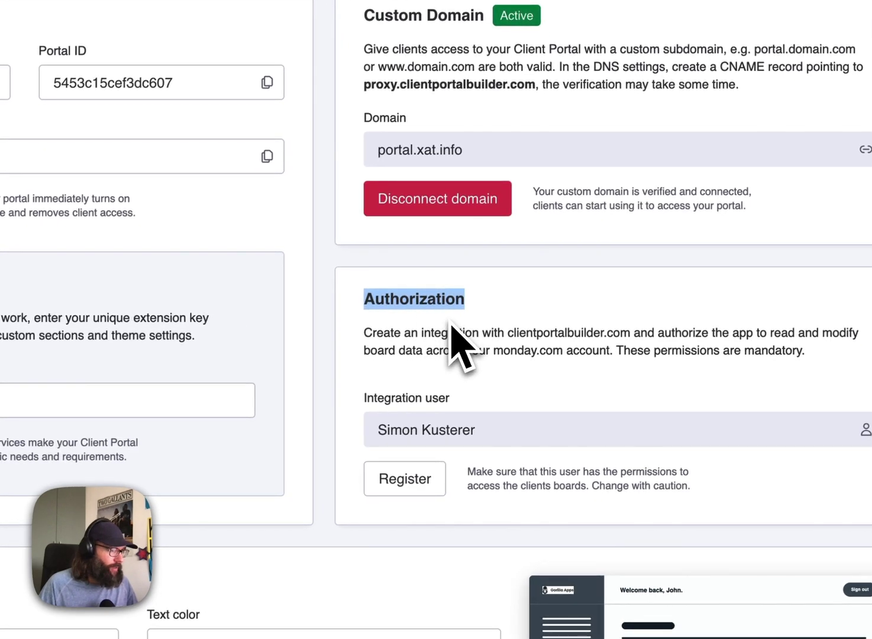
pyautogui.click(521, 348)
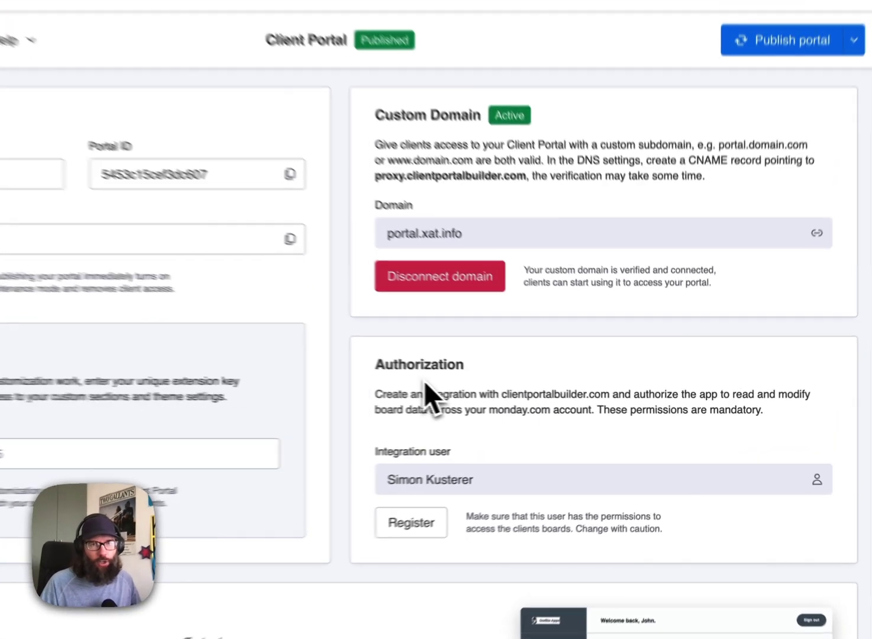
pyautogui.moveTo(425, 380); pyautogui.dragTo(492, 489)
pyautogui.click(512, 448)
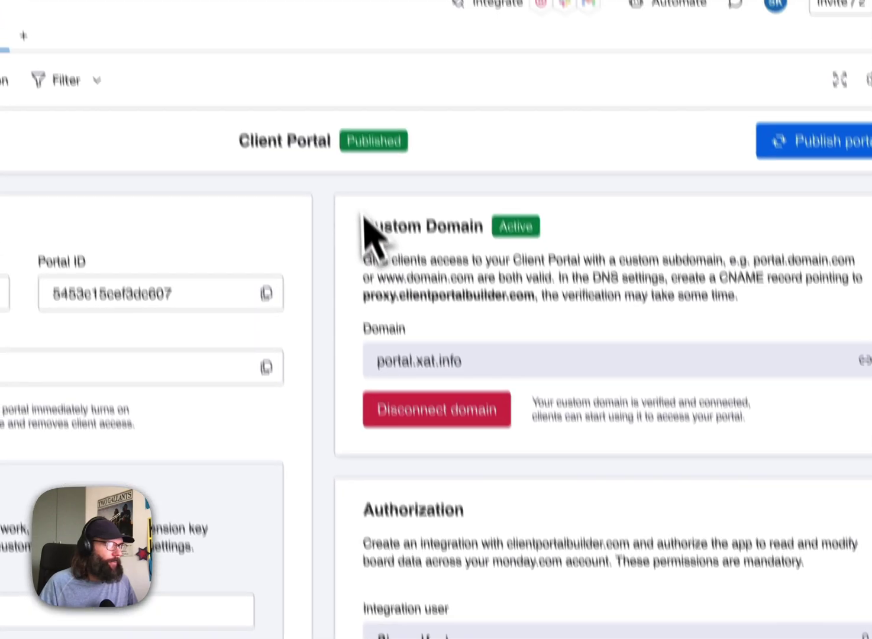
pyautogui.moveTo(328, 72); pyautogui.dragTo(358, 76)
pyautogui.moveTo(411, 313); pyautogui.dragTo(511, 399)
pyautogui.click(516, 399)
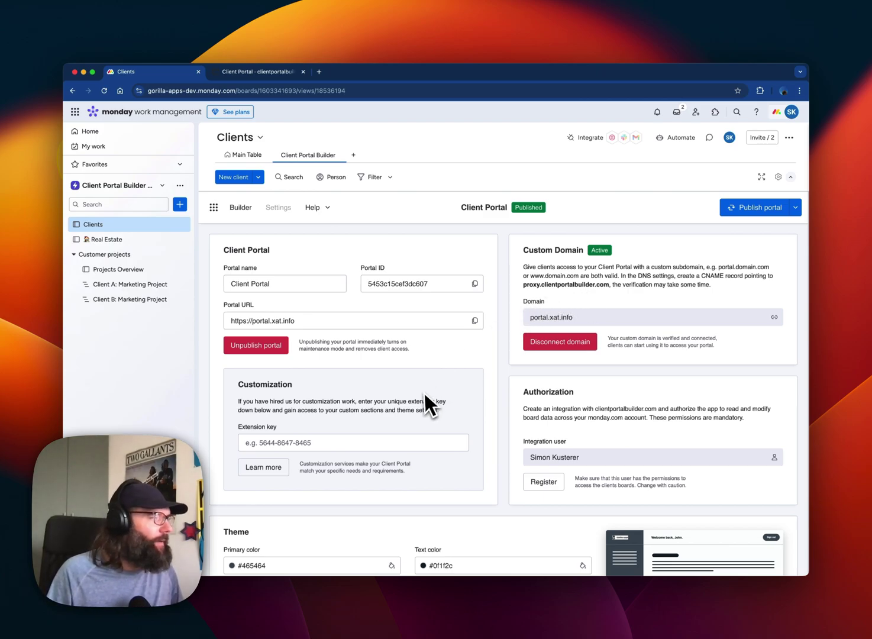
pyautogui.scroll(-1, 417, 394)
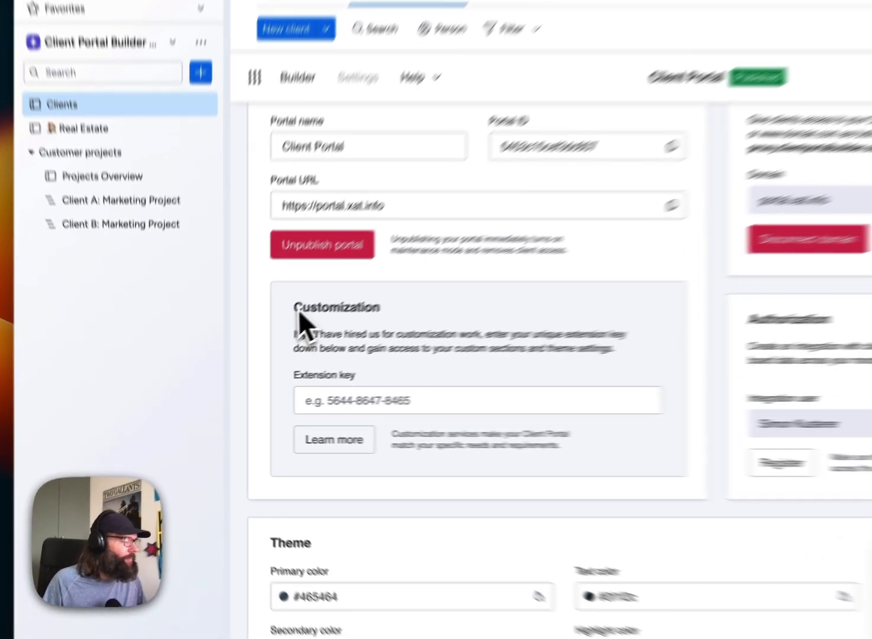
pyautogui.moveTo(241, 354); pyautogui.dragTo(344, 400)
pyautogui.click(541, 369)
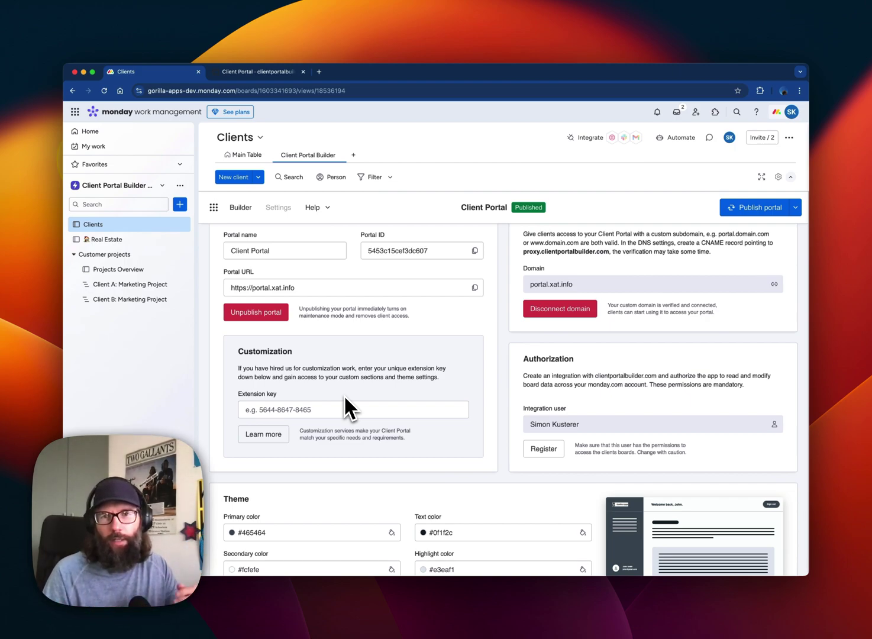
pyautogui.scroll(-3, 344, 394)
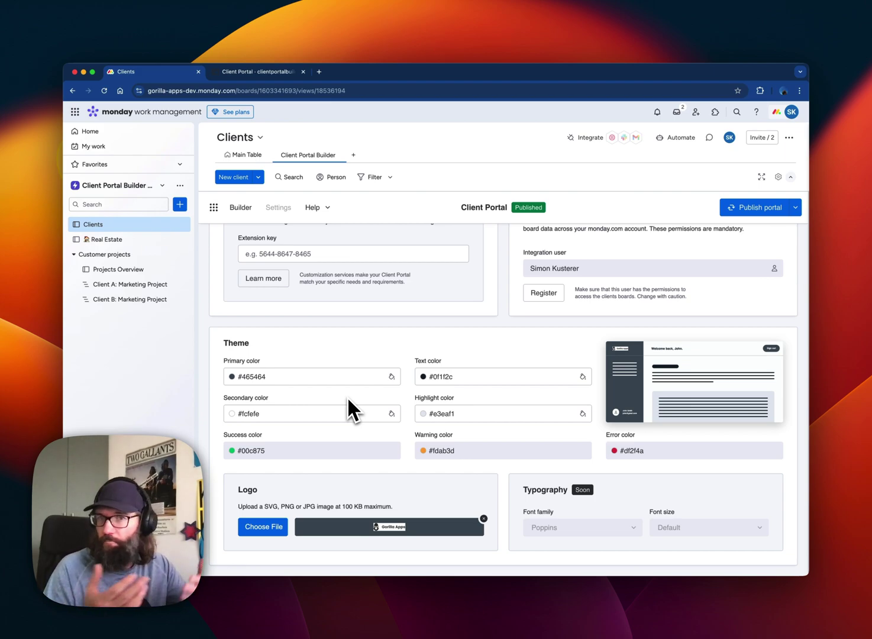
pyautogui.scroll(1, 348, 397)
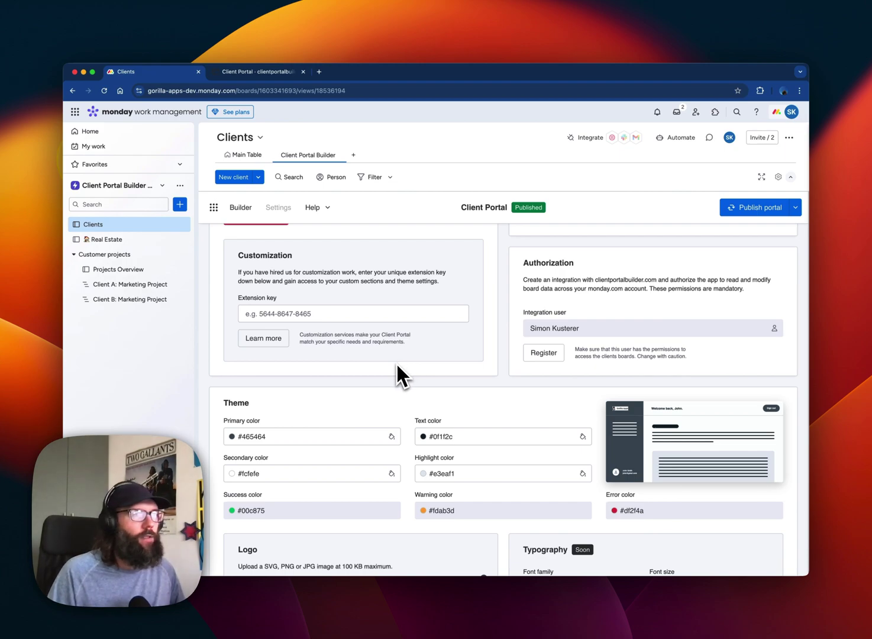
pyautogui.scroll(4, 397, 366)
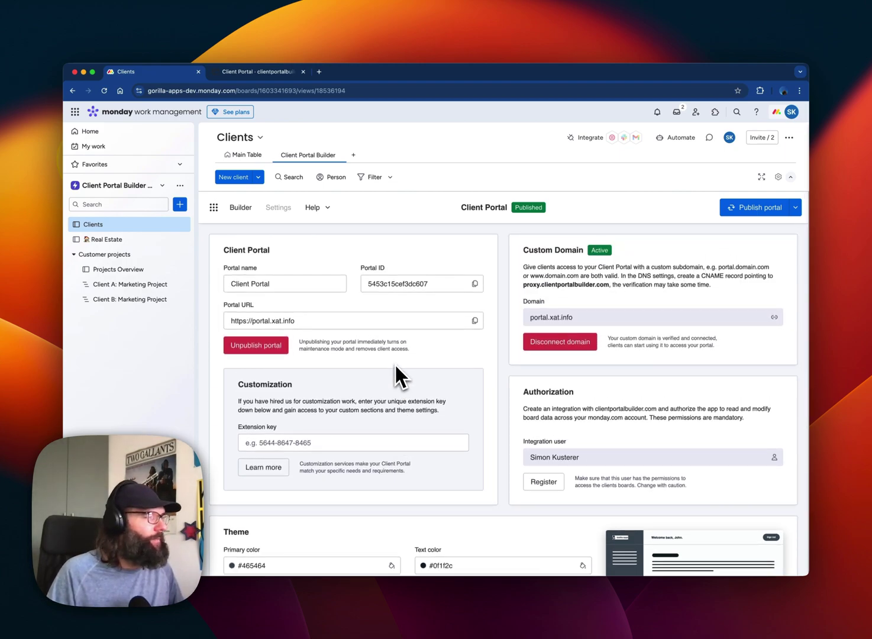
pyautogui.scroll(-2, 396, 366)
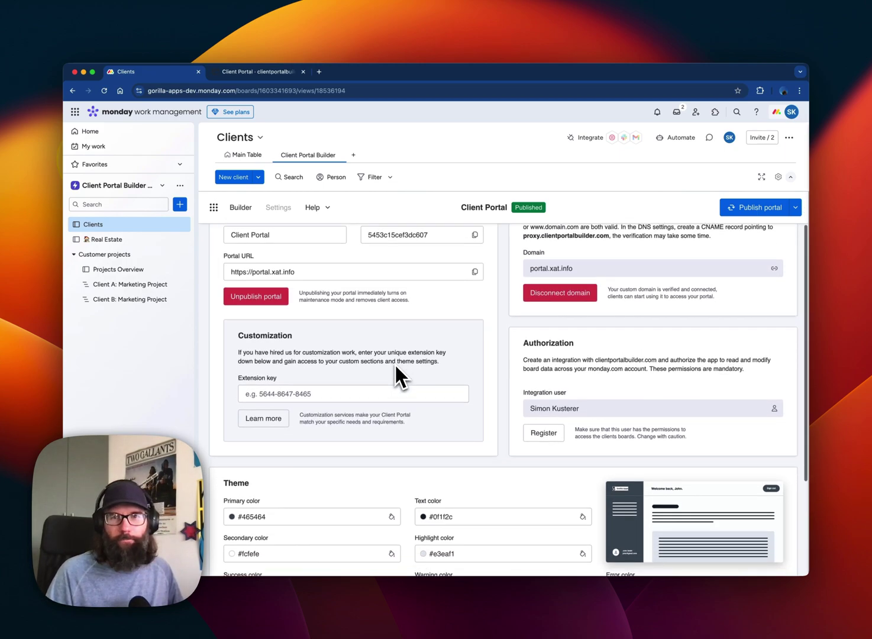